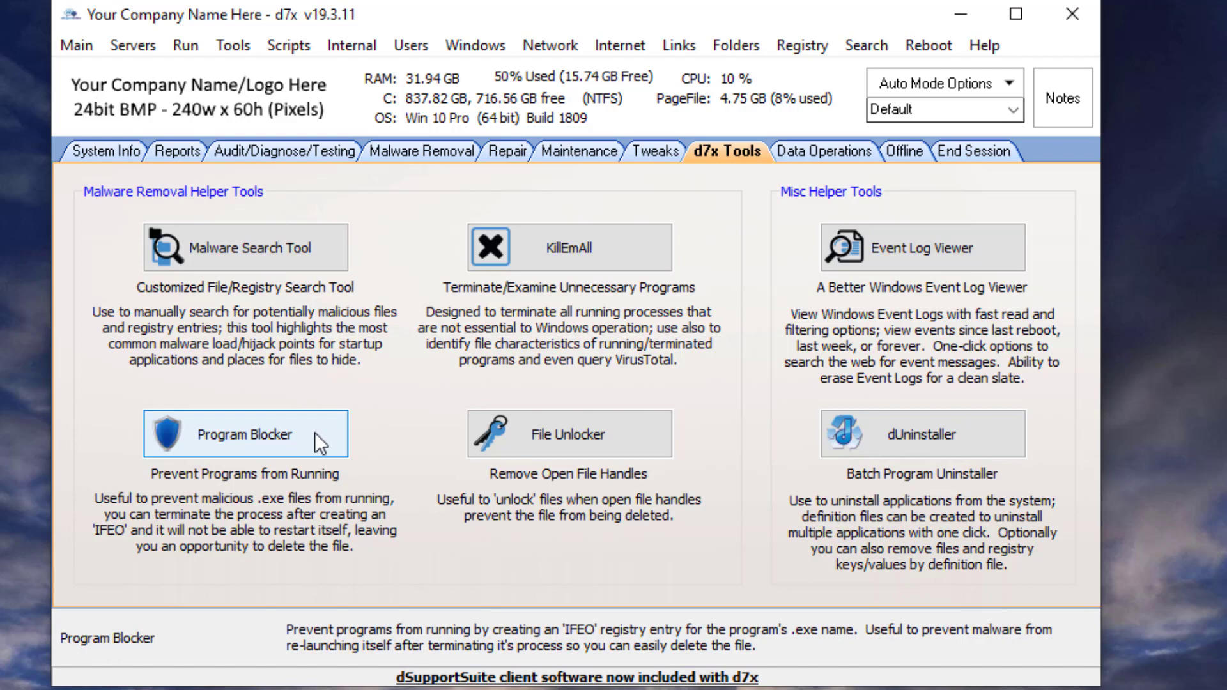
# Open Program Blocker and enter notepad.exe as the program to block from running.
pyautogui.click(314, 432)
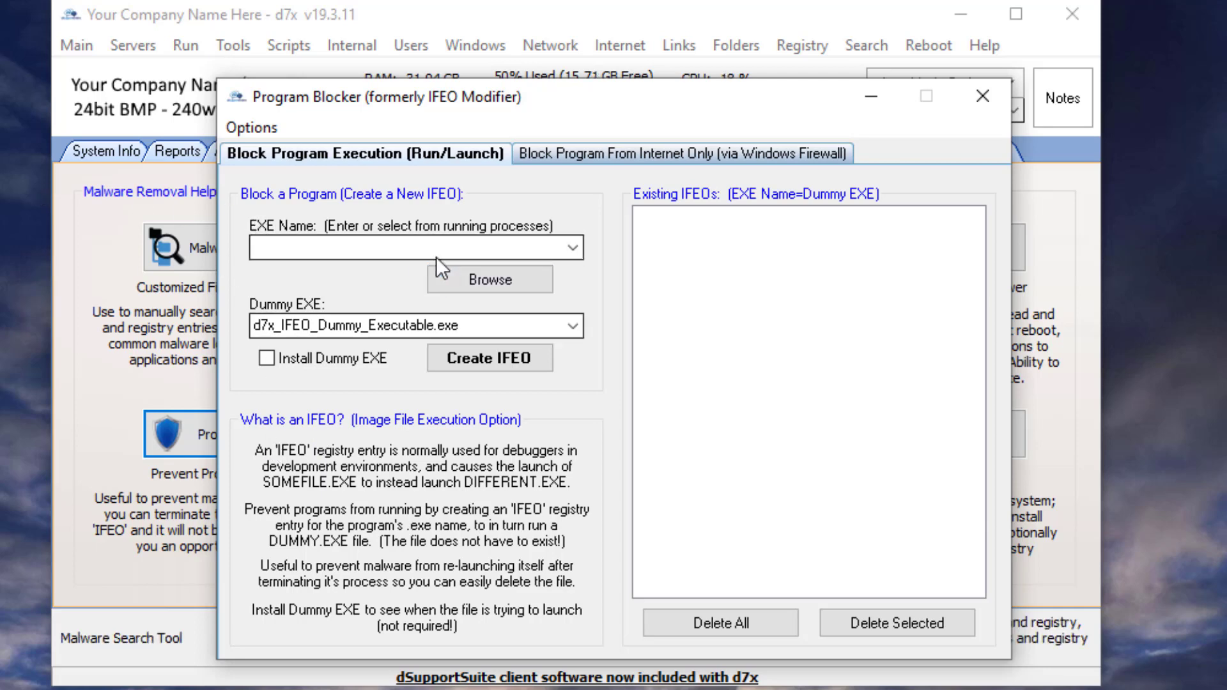
pyautogui.click(414, 248)
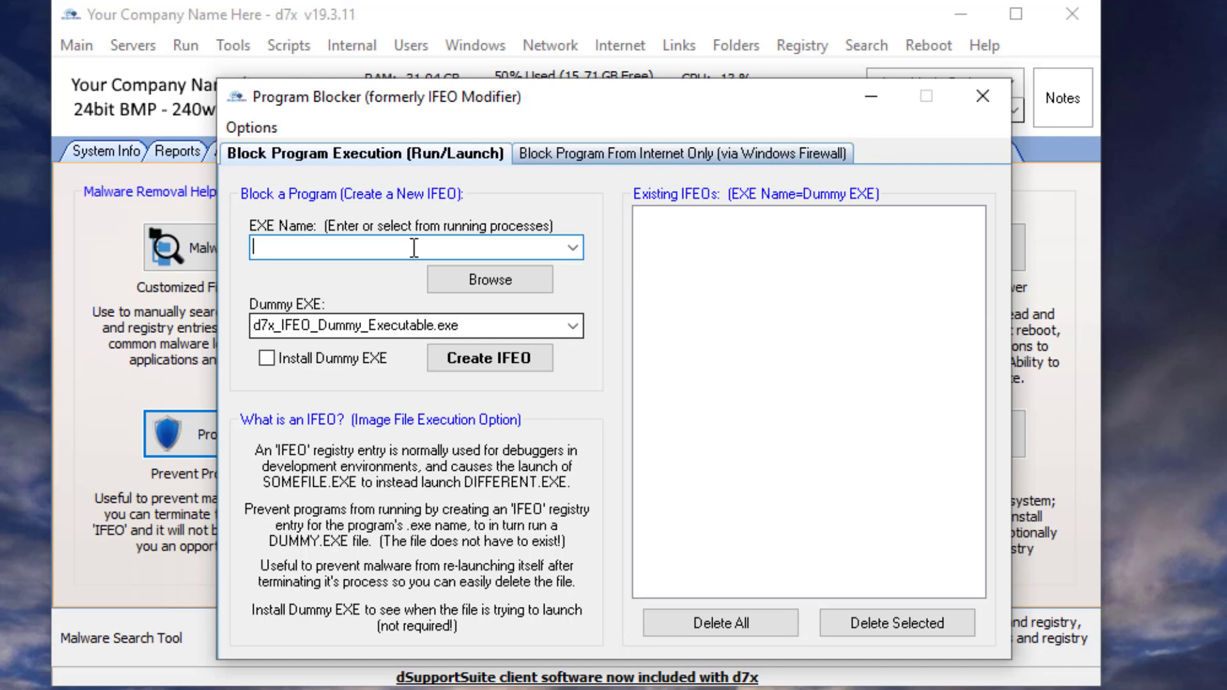
pyautogui.write('notepad.exe')
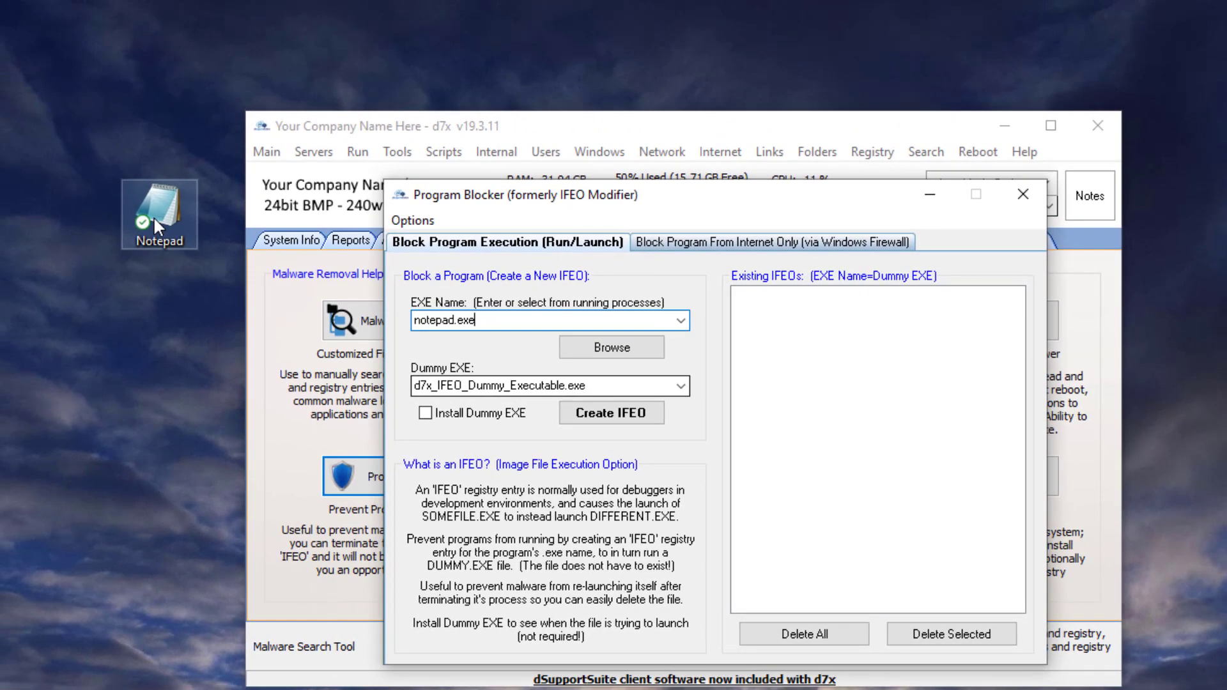
# Launch Notepad from the desktop to check whether it runs, and close it.
pyautogui.click(153, 216)
pyautogui.doubleClick(154, 216)
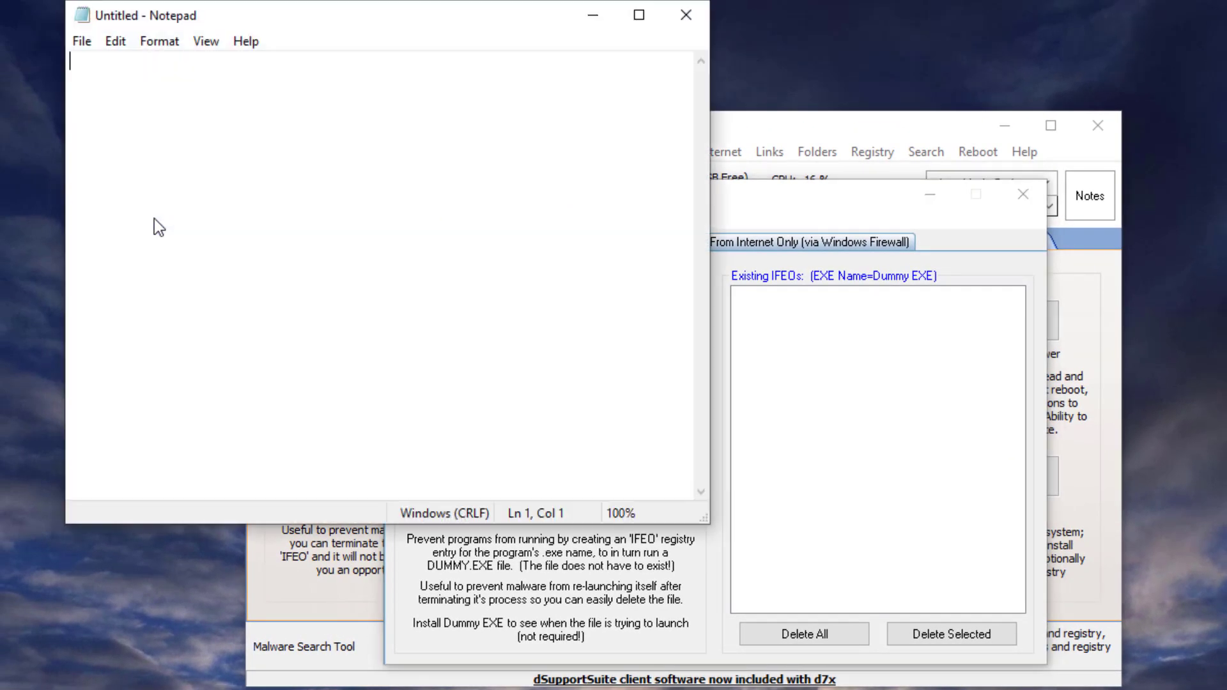
pyautogui.click(686, 15)
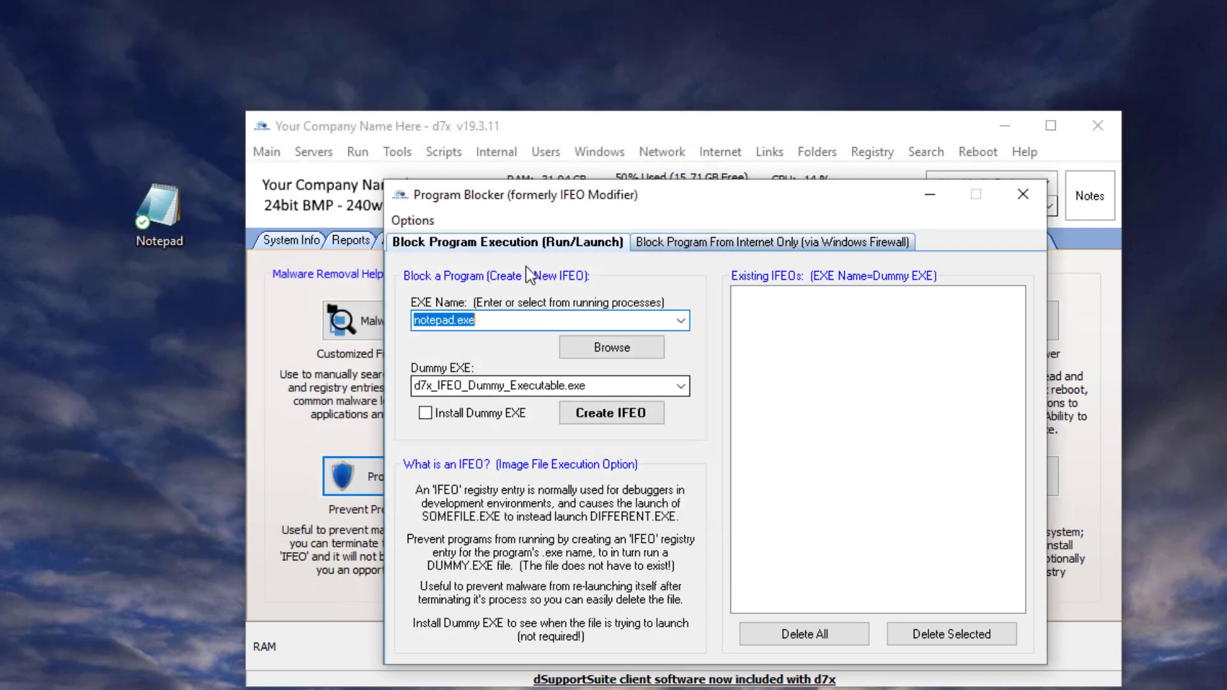
# Create the IFEO for notepad.exe with d7x_IFEO_Dummy_Executable.exe and test the block by launching Notepad.
pyautogui.click(614, 419)
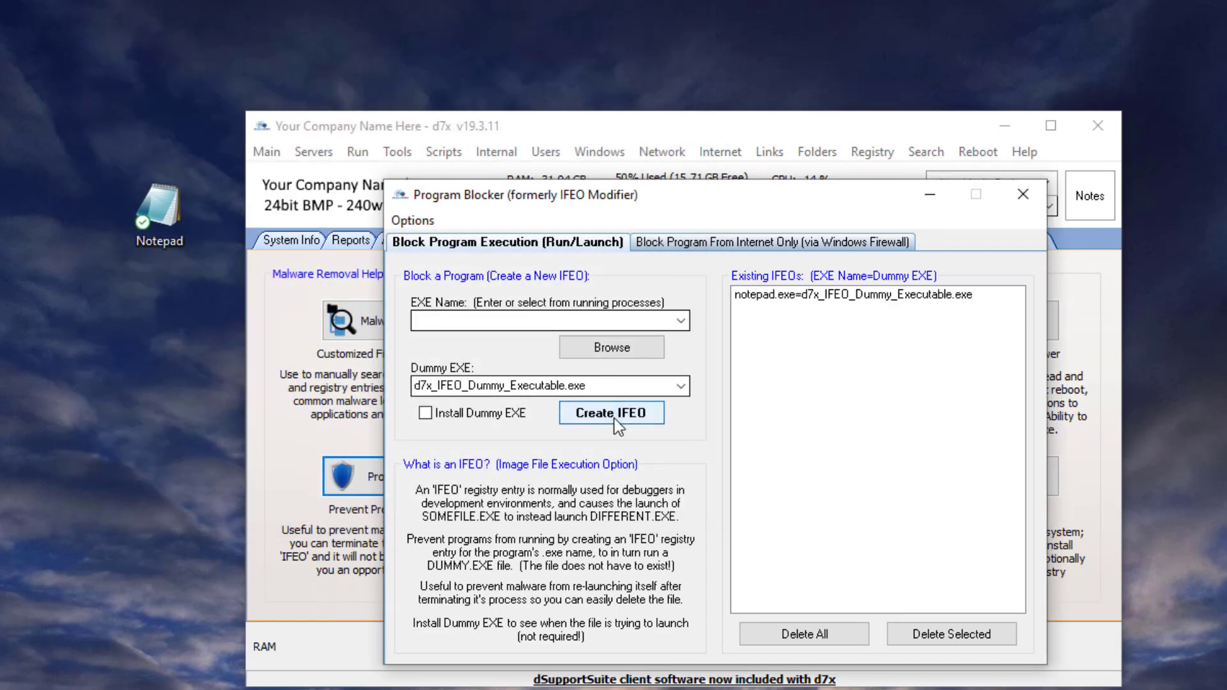
pyautogui.doubleClick(159, 220)
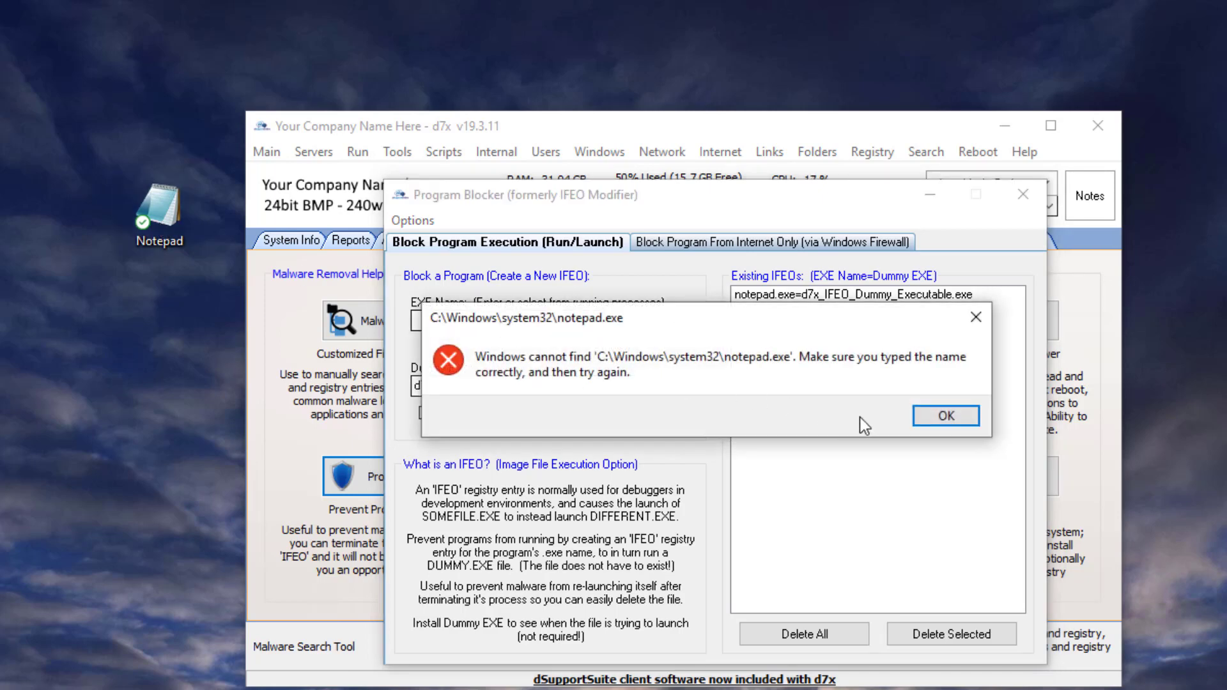
pyautogui.click(932, 415)
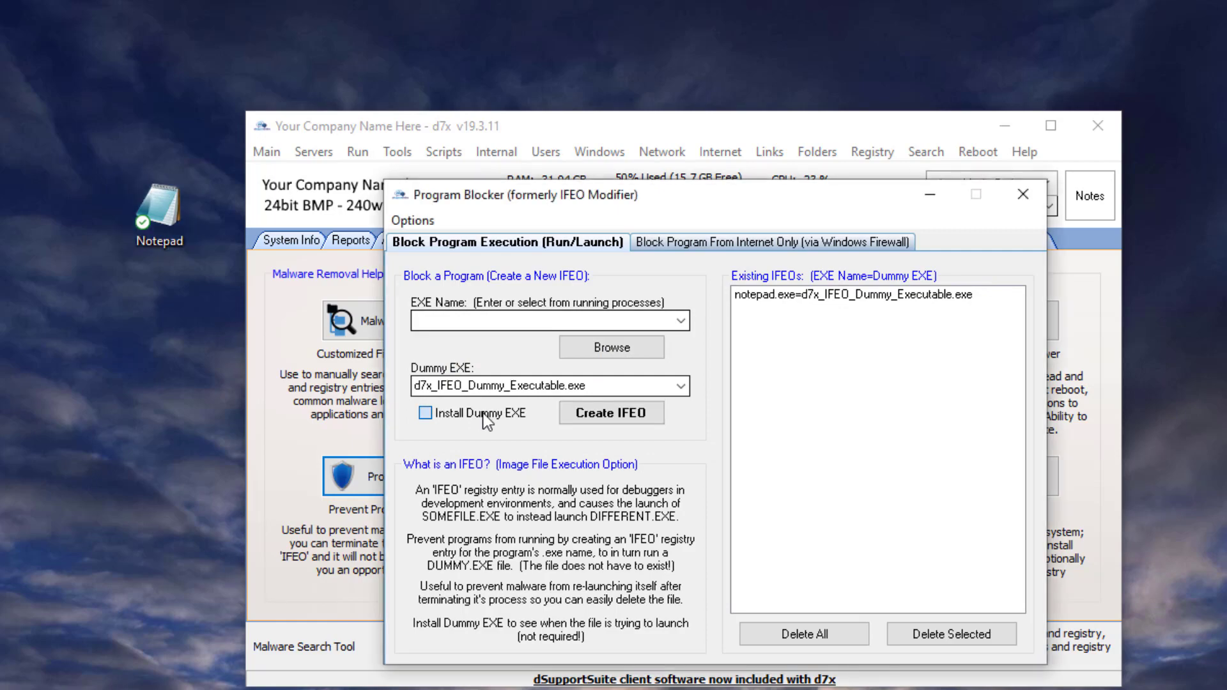
# Enable installation of the dummy EXE, test it by launching Notepad, and close the dummy program.
pyautogui.click(484, 421)
pyautogui.doubleClick(166, 225)
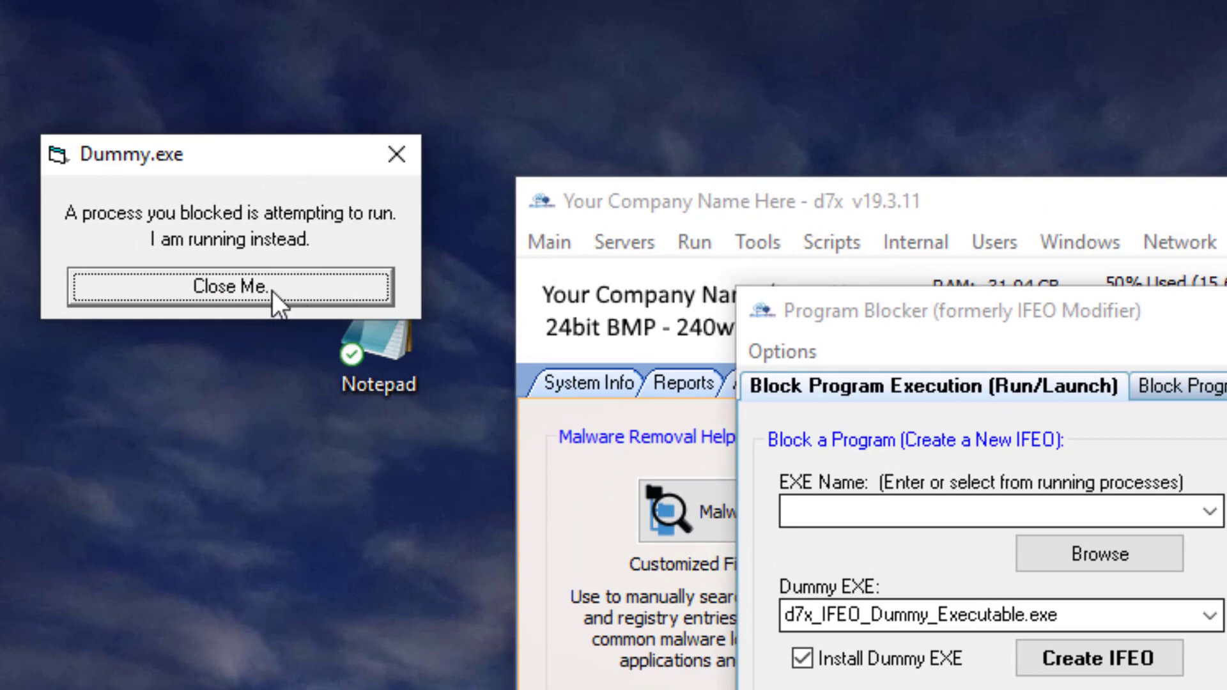
pyautogui.click(249, 295)
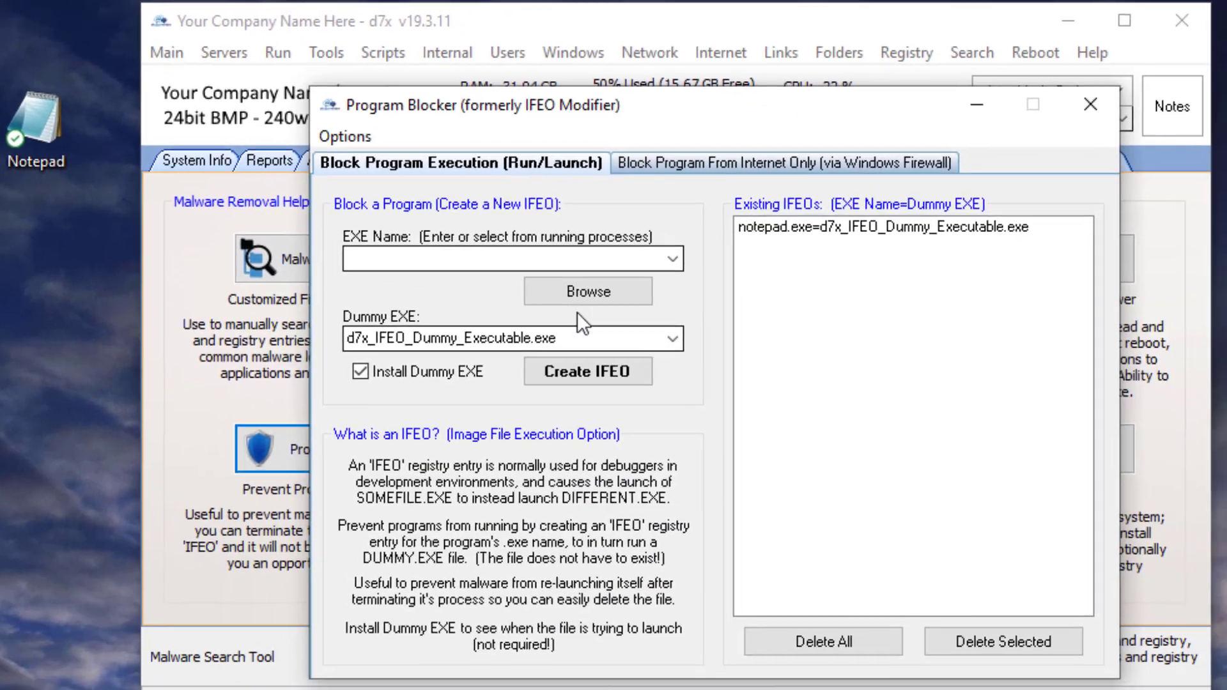
# Choose d7x_IFEO_Silent_Dummy.exe as the dummy EXE and delete all existing IFEOs.
pyautogui.click(671, 349)
pyautogui.click(557, 377)
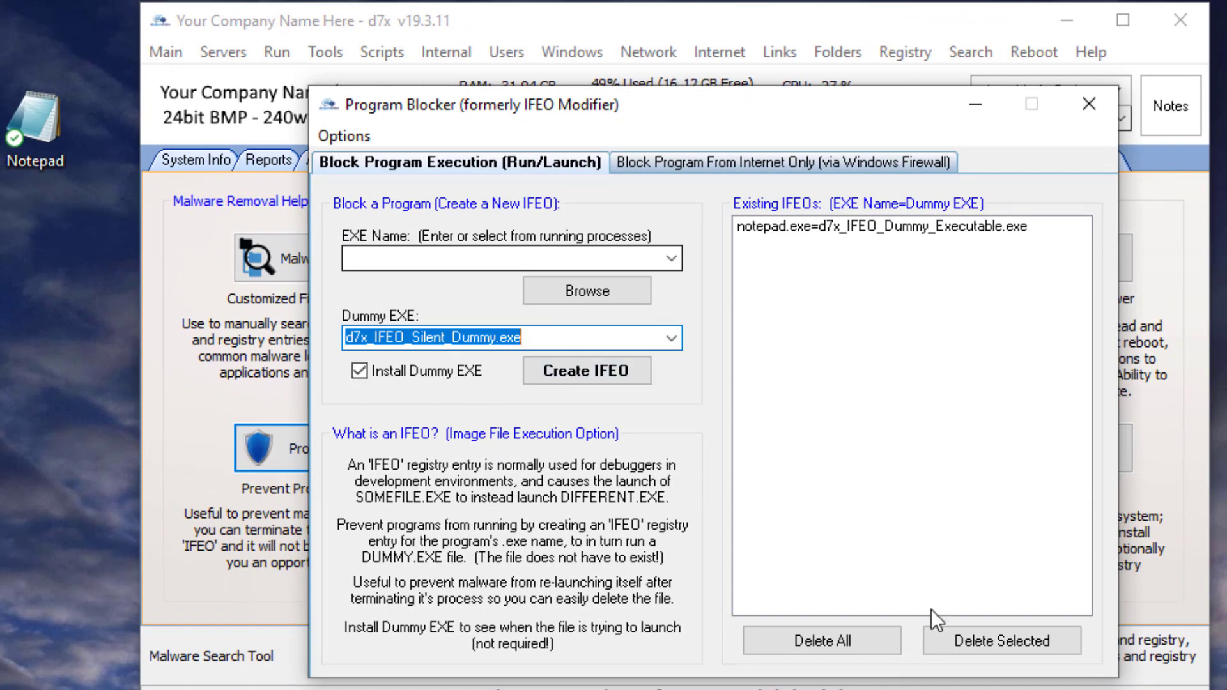
pyautogui.click(846, 626)
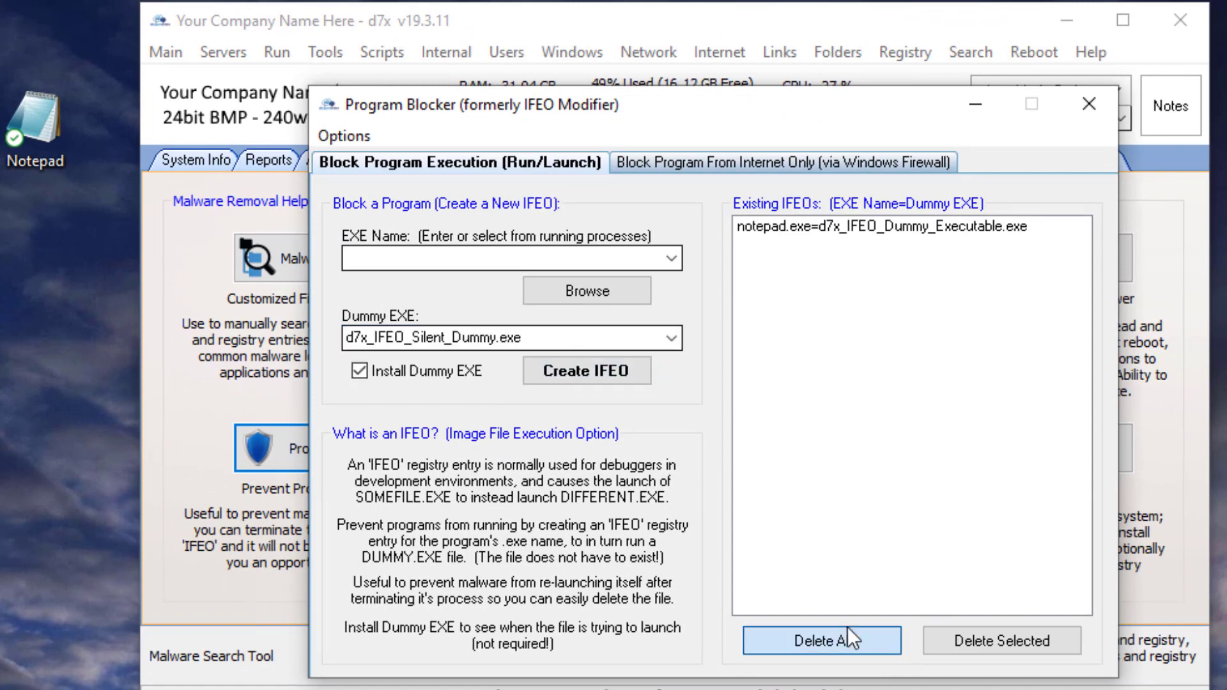
pyautogui.click(576, 369)
# Create an IFEO for notepad.exe using the silent dummy and test the block on the desktop Notepad shortcut.
pyautogui.click(553, 259)
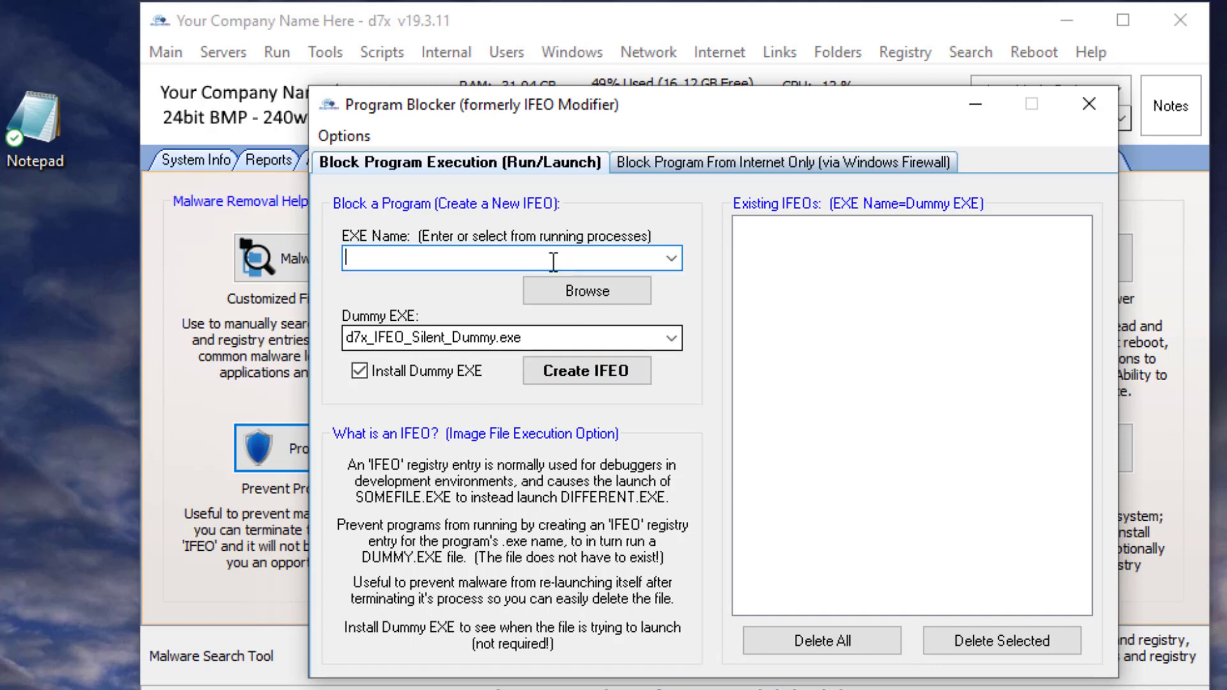
pyautogui.write('notepad.exe')
pyautogui.click(630, 374)
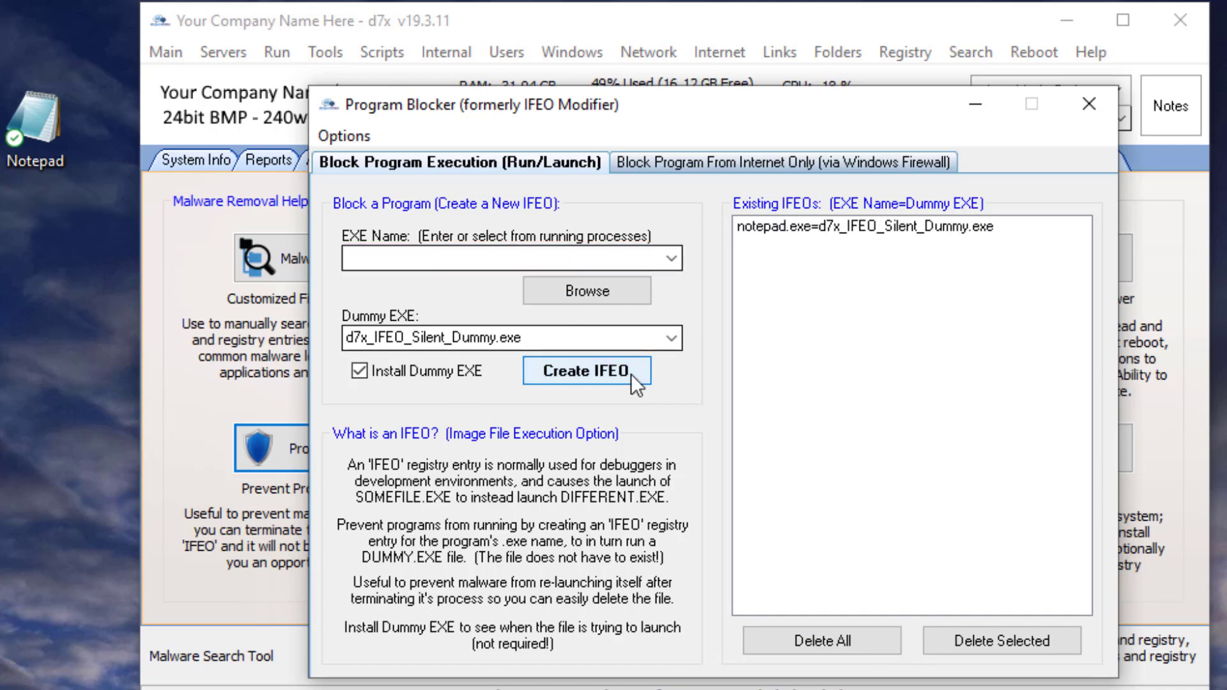
pyautogui.click(43, 134)
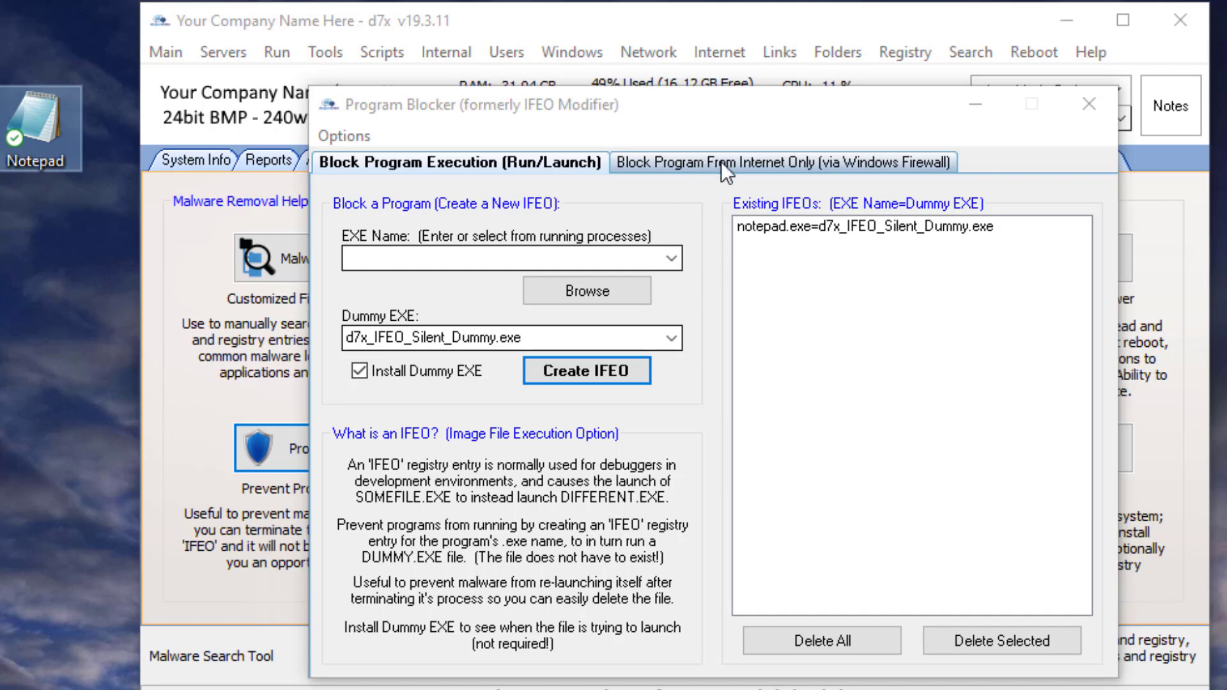
# Choose the running process C:\Program Files (x86)\HexChat\hexchat.exe as the program to block from the internet only.
pyautogui.click(764, 165)
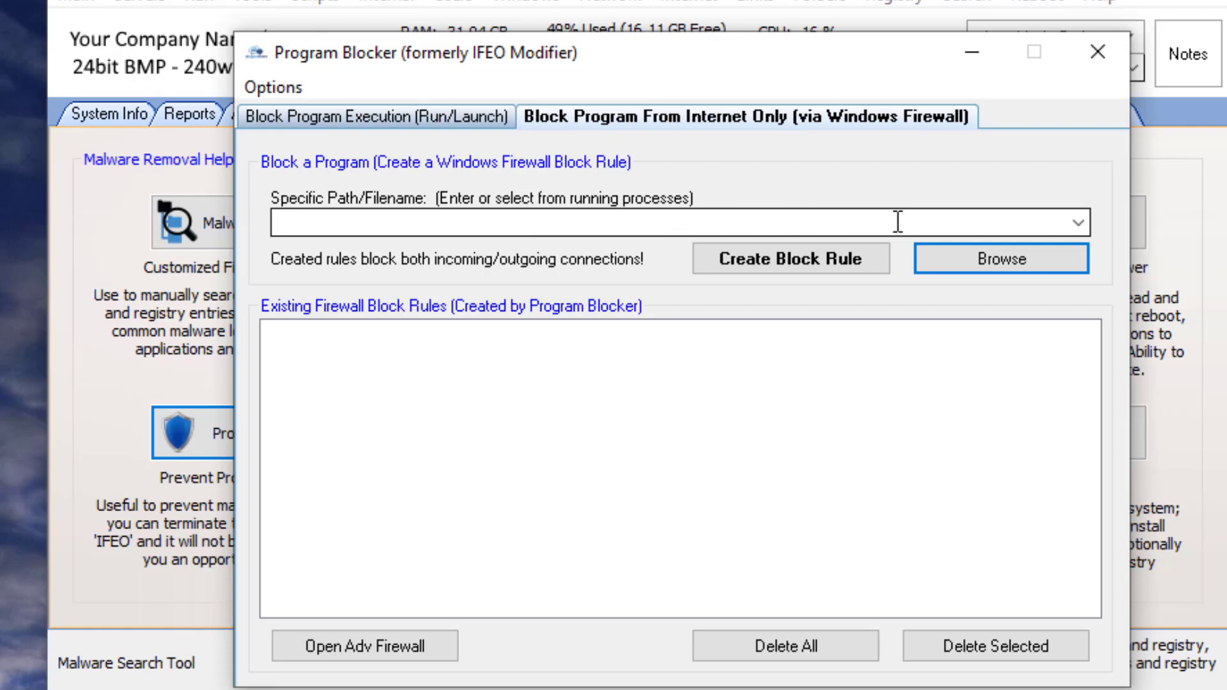
pyautogui.click(1080, 221)
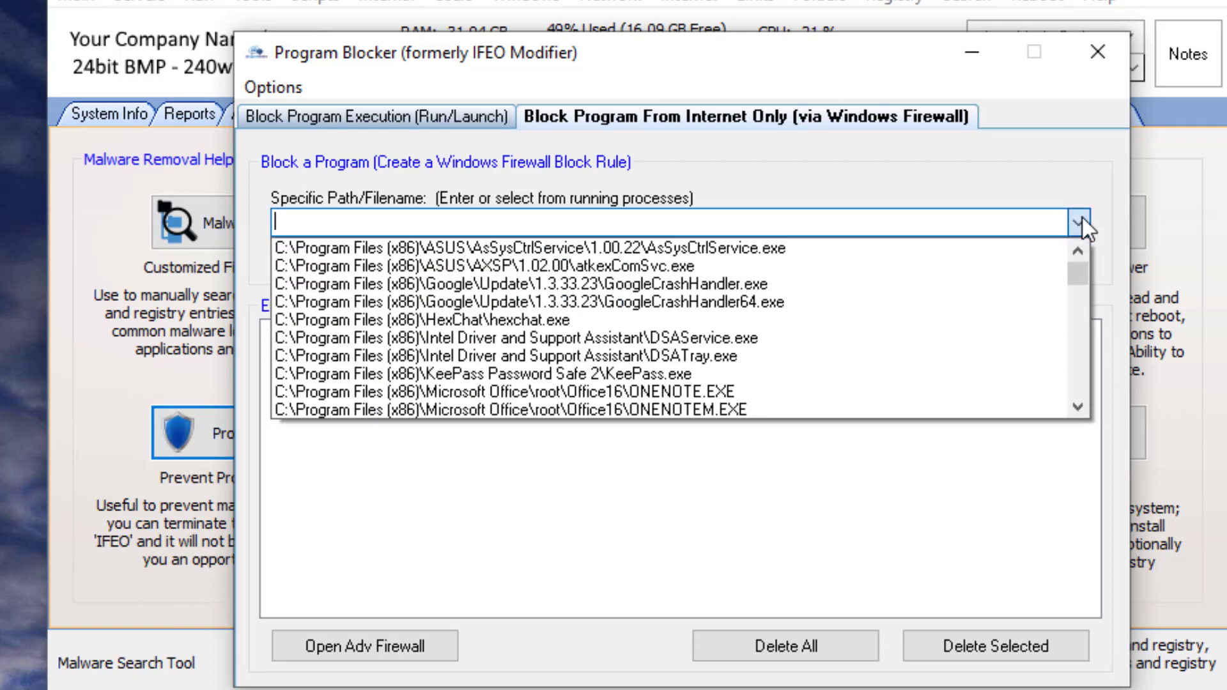
pyautogui.click(927, 315)
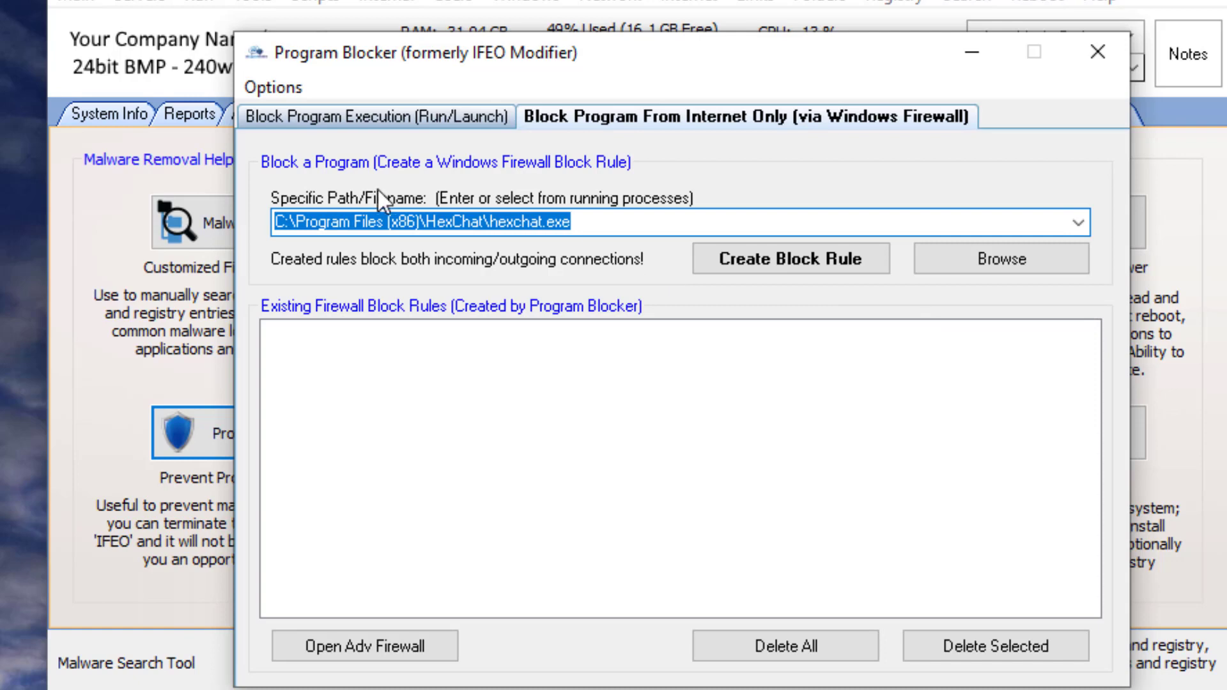
pyautogui.click(620, 229)
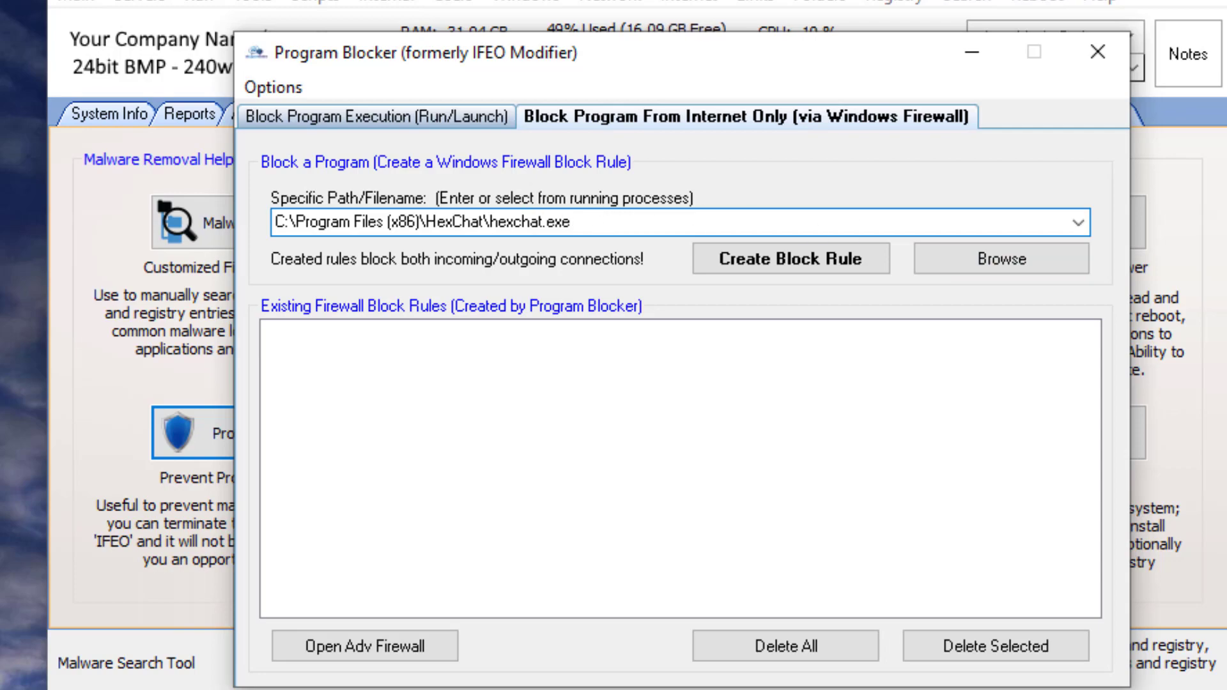
# Bring up the HexChat window to examine its current connection, and return to Program Blocker.
pyautogui.moveTo(1226, 25); pyautogui.dragTo(545, 8)
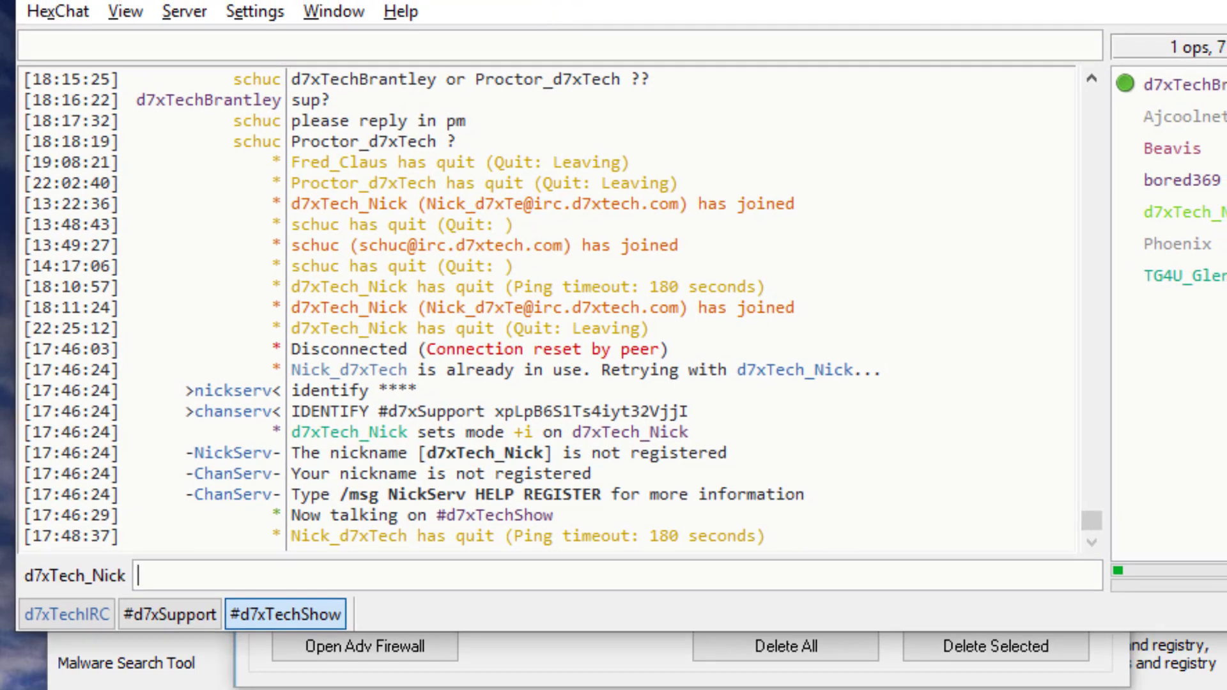
pyautogui.hotkey('alt', 'Tab')
pyautogui.hotkey('alt', 'Tab')
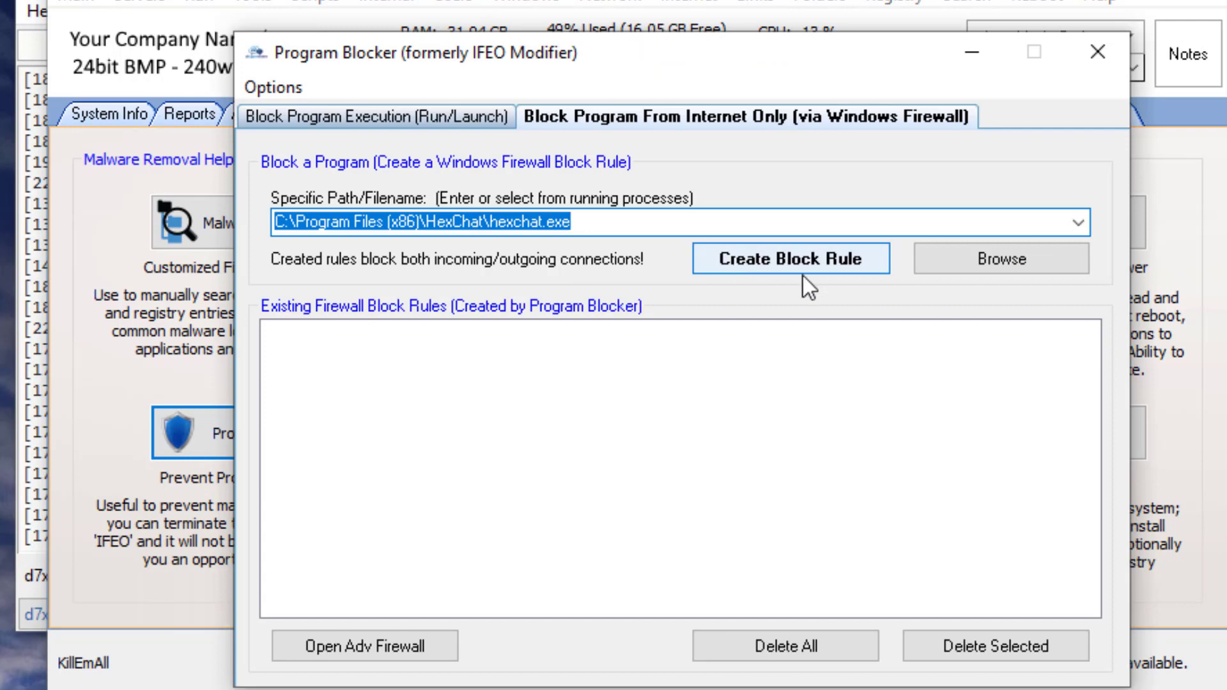
# Create the firewall block rule for hexchat.exe, check the connection in HexChat, and return to Program Blocker.
pyautogui.click(826, 255)
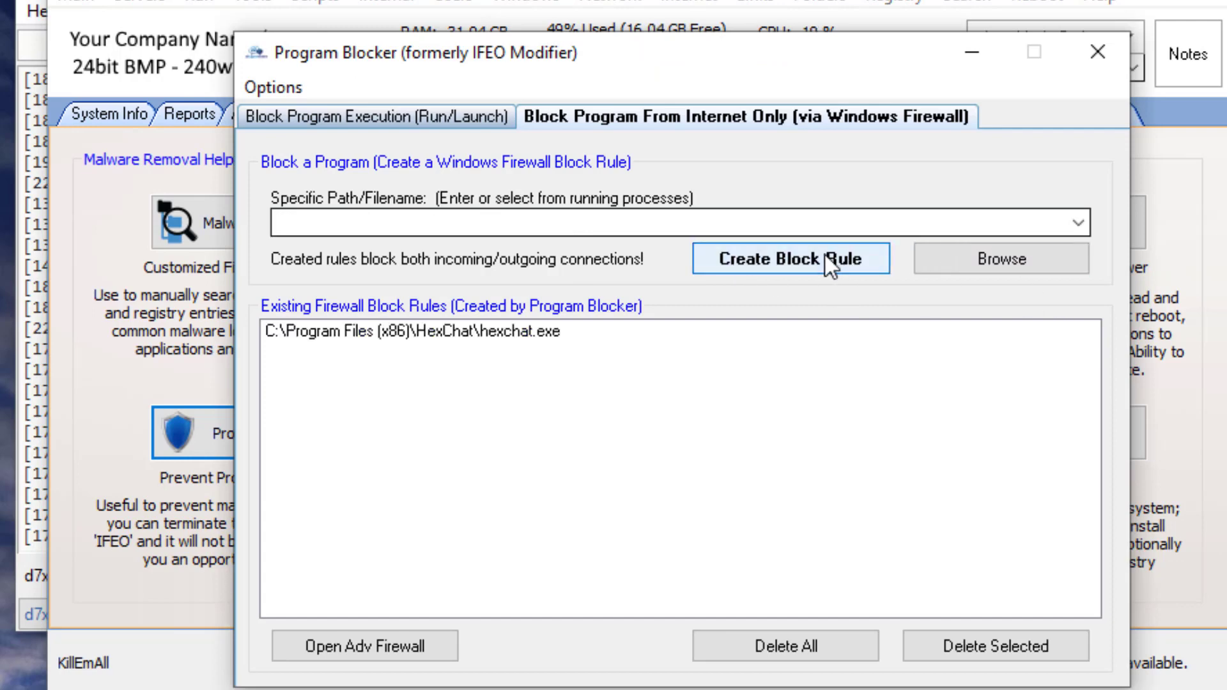
pyautogui.hotkey('alt', 'Tab')
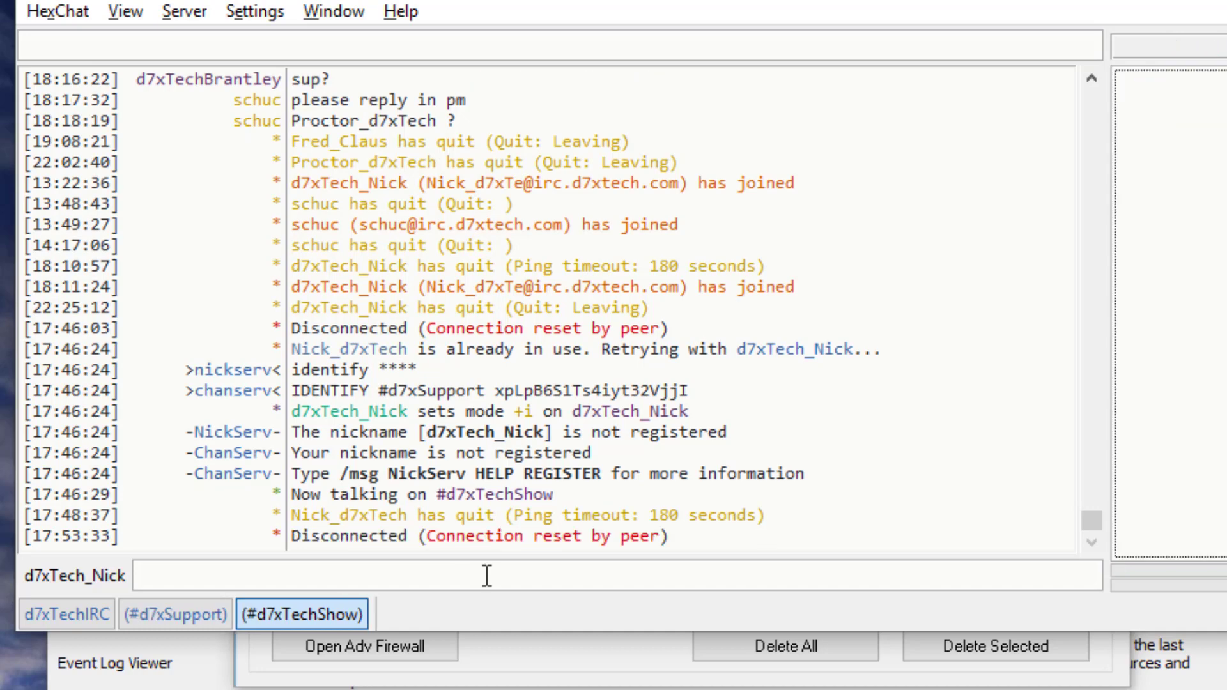
pyautogui.click(649, 651)
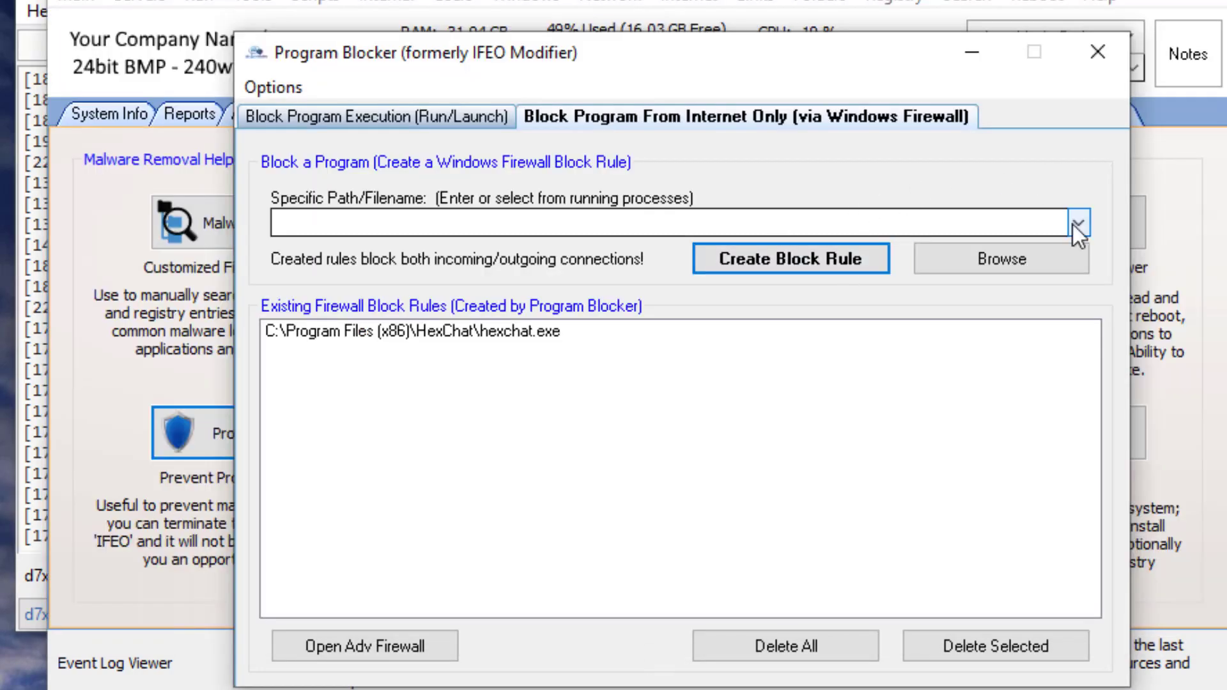
# Close Program Blocker and open KillEmAll without the system permissions bypass, cancelling the forced closing of non-essential programs.
pyautogui.click(1097, 52)
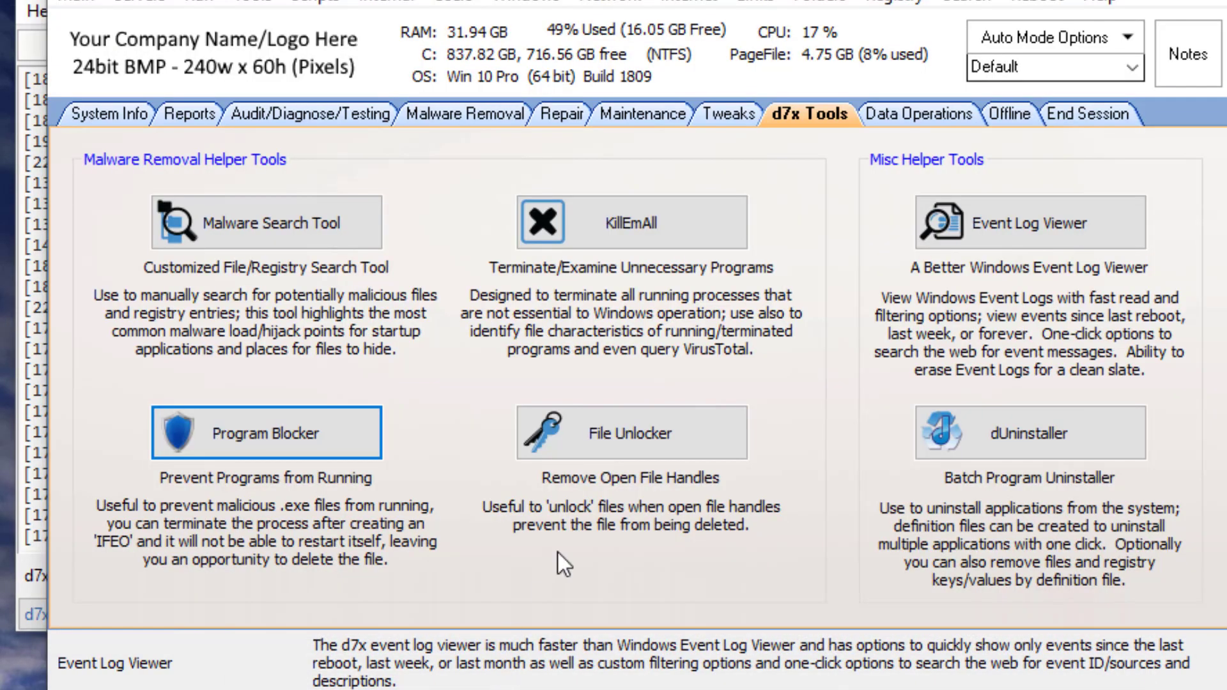
pyautogui.click(634, 240)
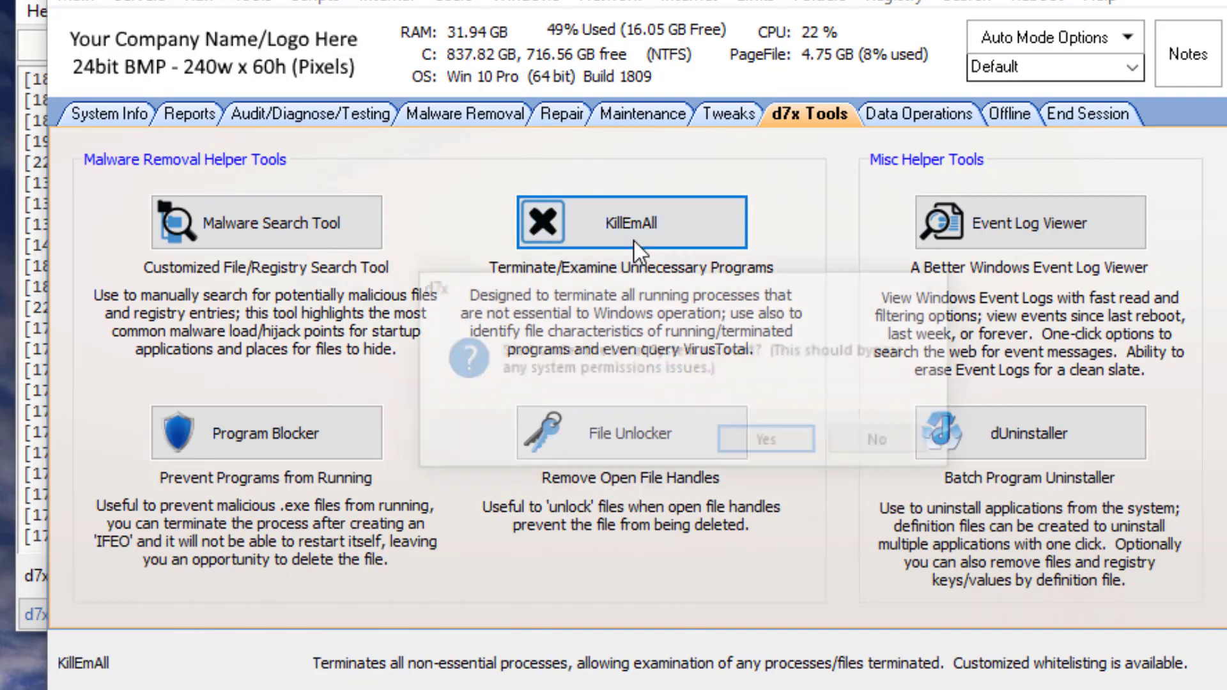
pyautogui.click(886, 447)
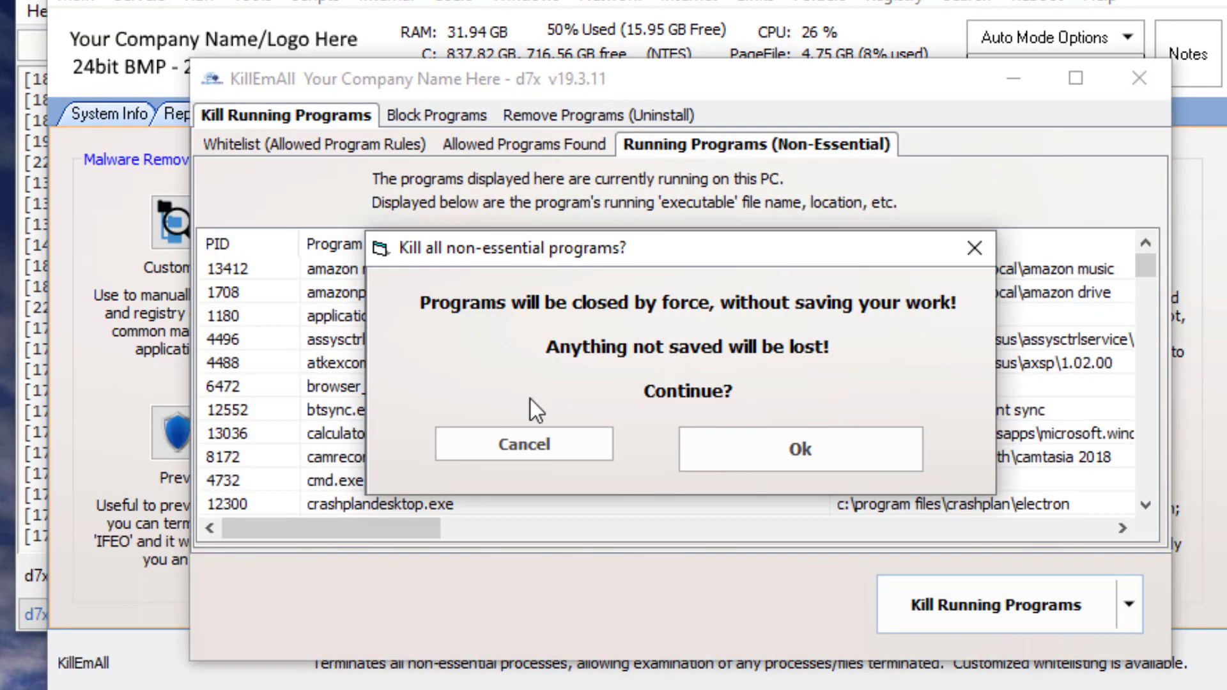
pyautogui.click(554, 450)
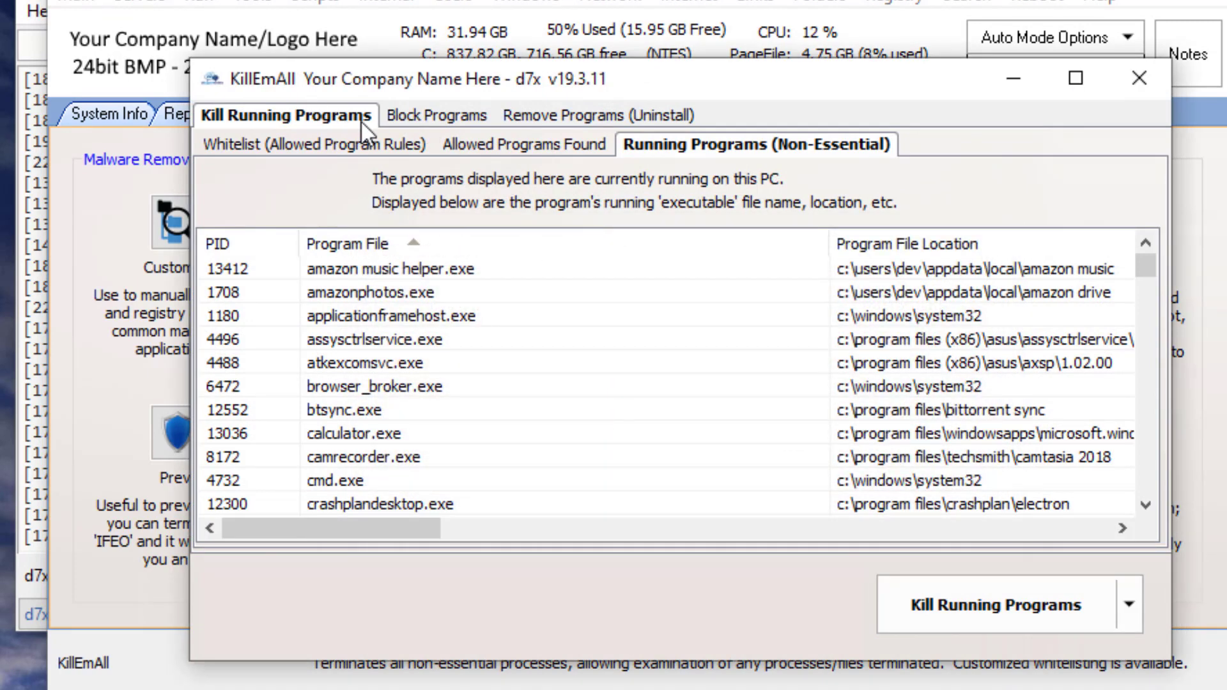
# Review KillEmAll's program execution blocking, including notepad.exe and the running process choices, and enable Prevent 'File Not Found' Errors.
pyautogui.click(421, 115)
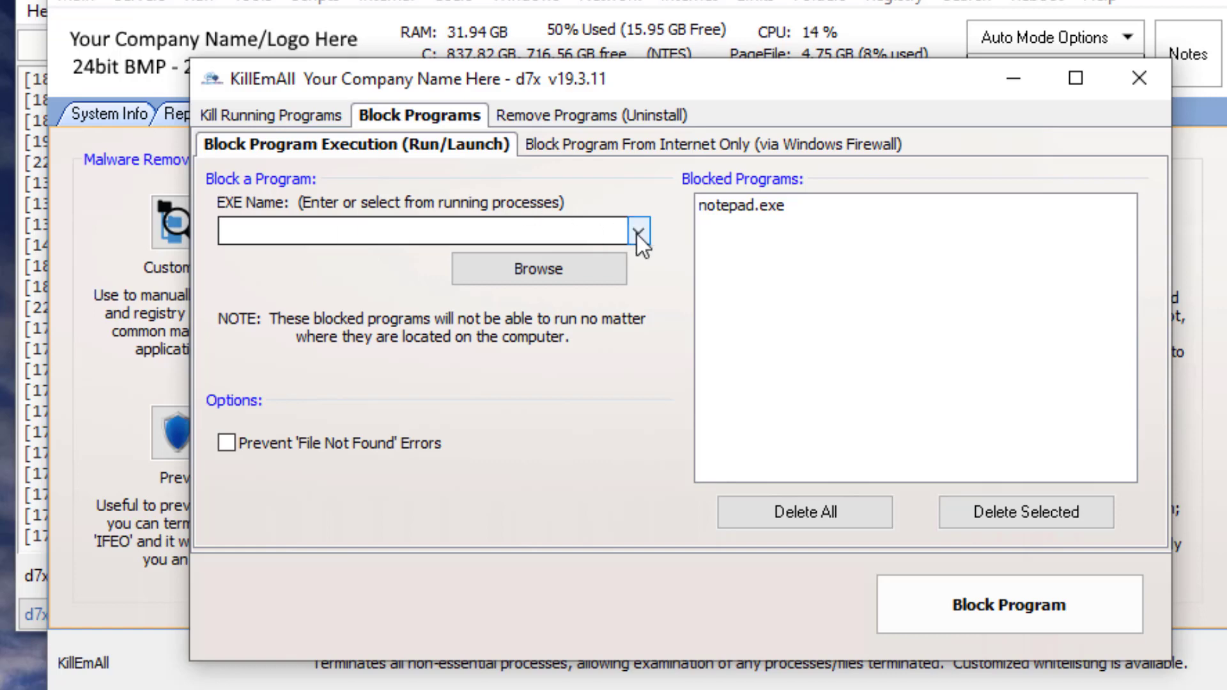
pyautogui.click(775, 202)
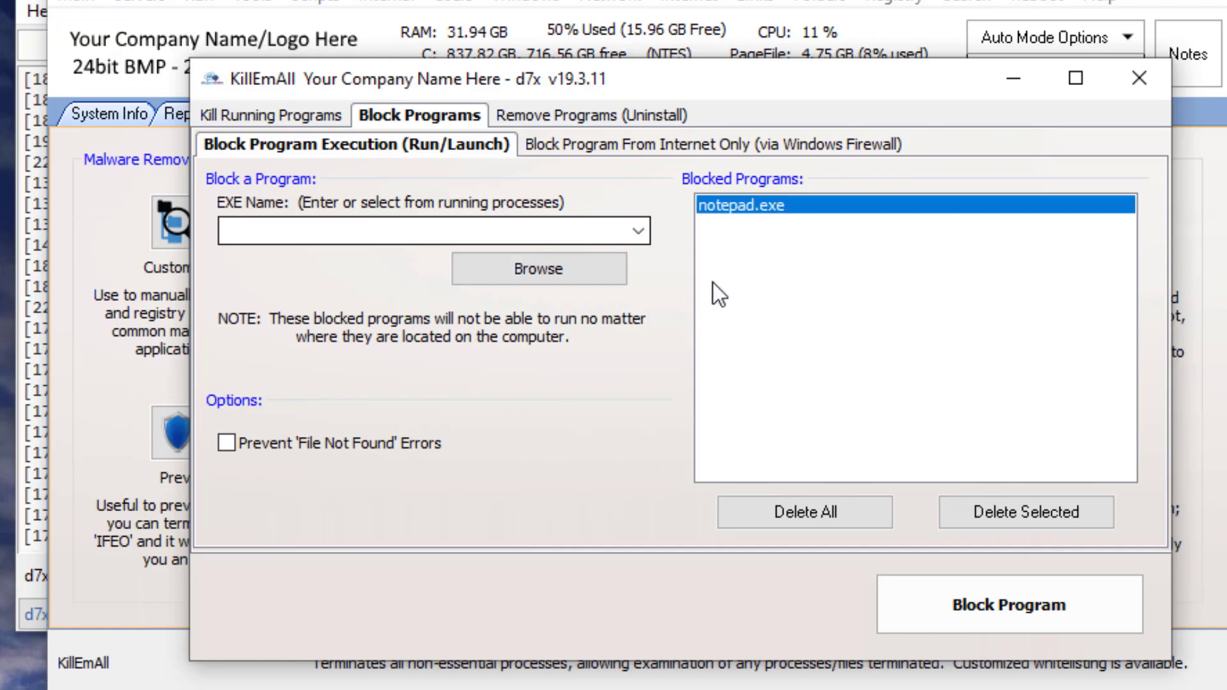
pyautogui.click(639, 232)
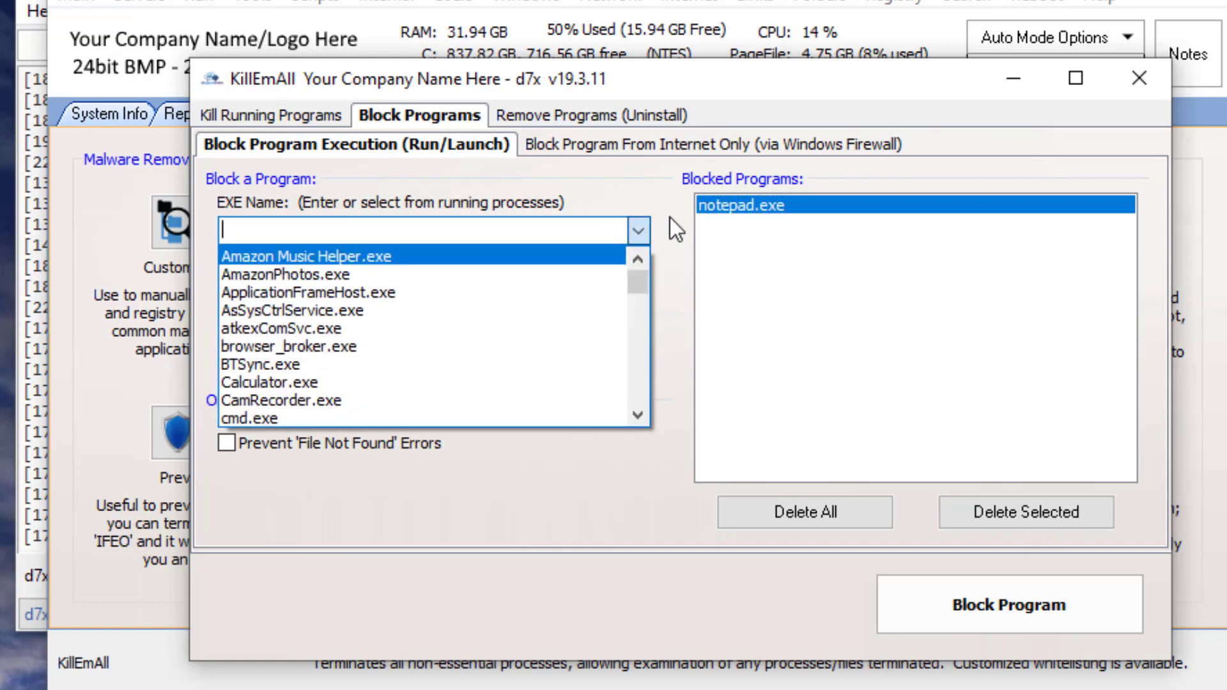
pyautogui.click(757, 210)
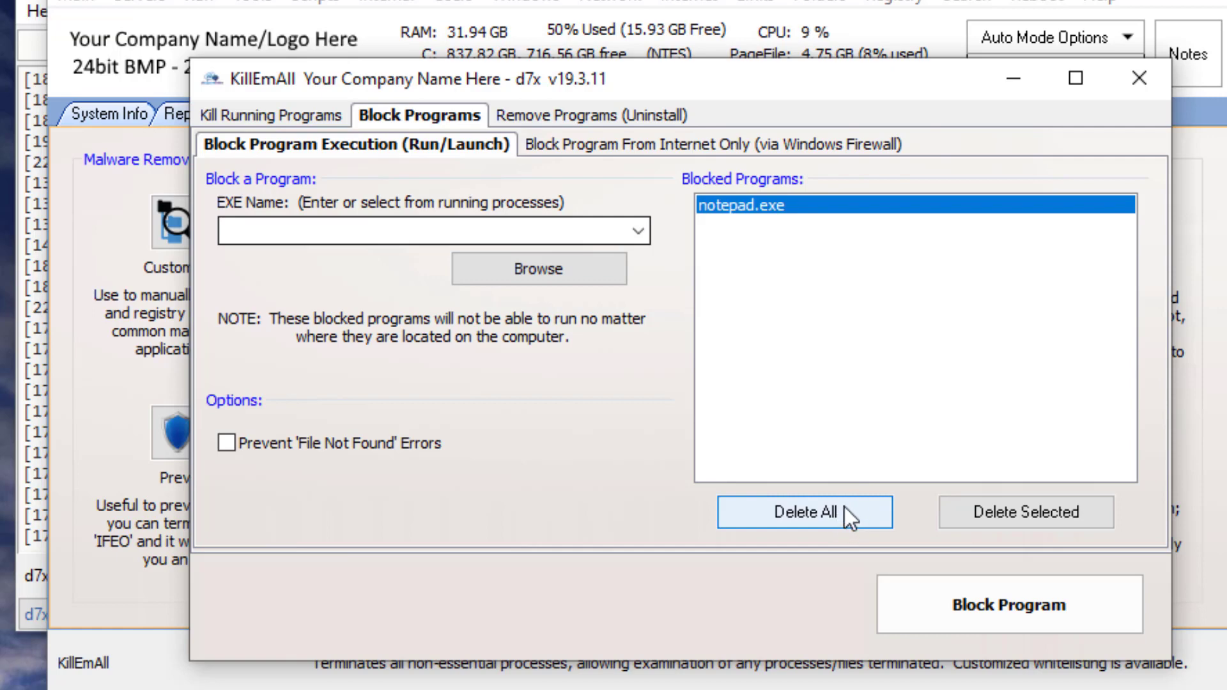
pyautogui.click(285, 442)
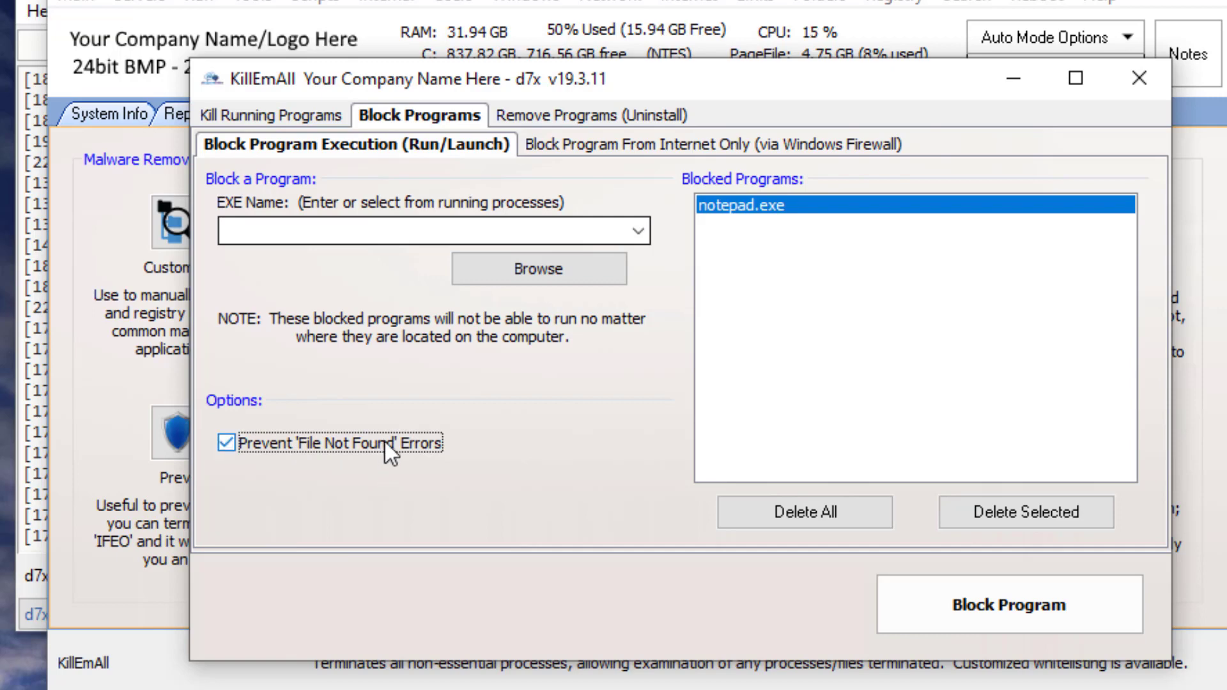
# Show KillEmAll's internet-only blocking and select the existing firewall block rule for hexchat.exe.
pyautogui.click(630, 142)
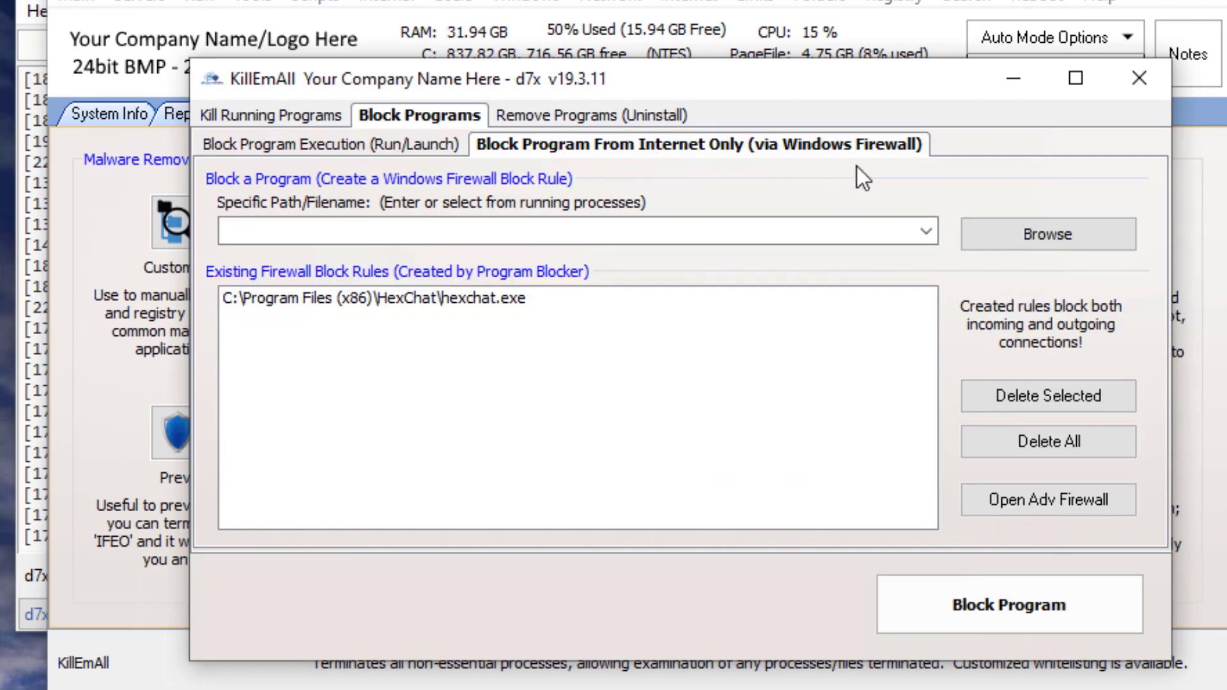
pyautogui.click(498, 298)
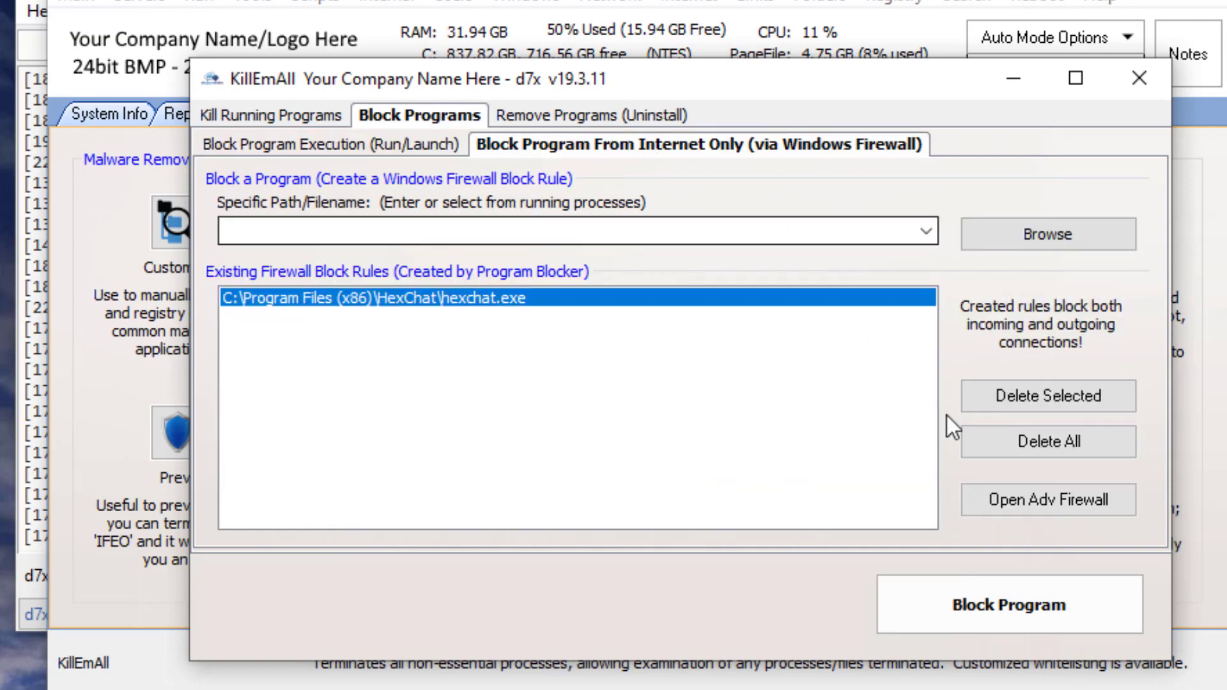
# Delete all existing firewall block rules listed in KillEmAll.
pyautogui.click(1050, 447)
pyautogui.click(1225, 431)
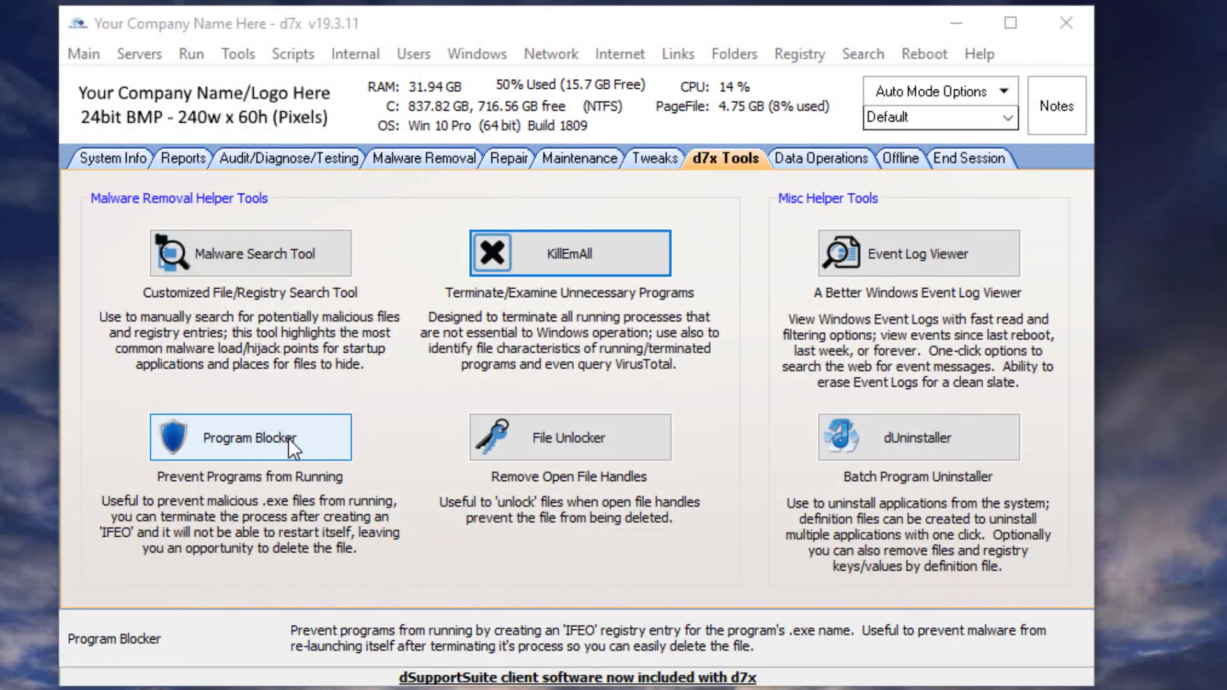
# Reopen Program Blocker and create an internet-only block rule for the running process C:\Program Files (x86)\HexChat\hexchat.exe.
pyautogui.click(290, 443)
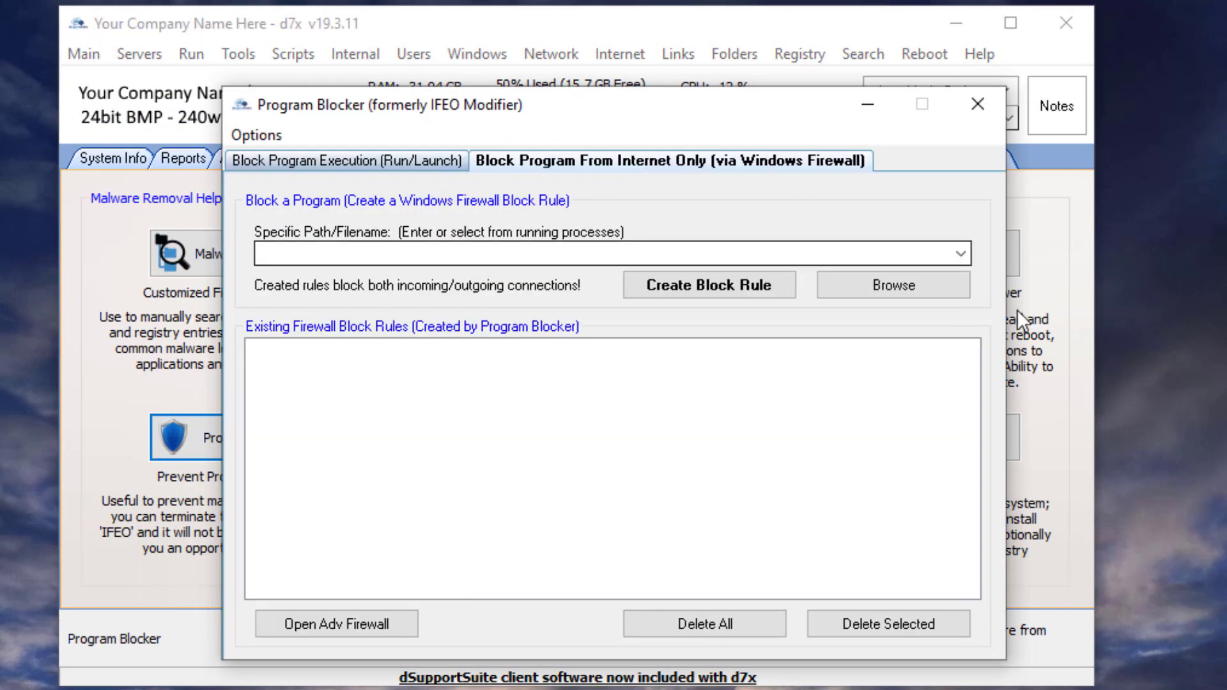
pyautogui.click(959, 253)
pyautogui.click(714, 338)
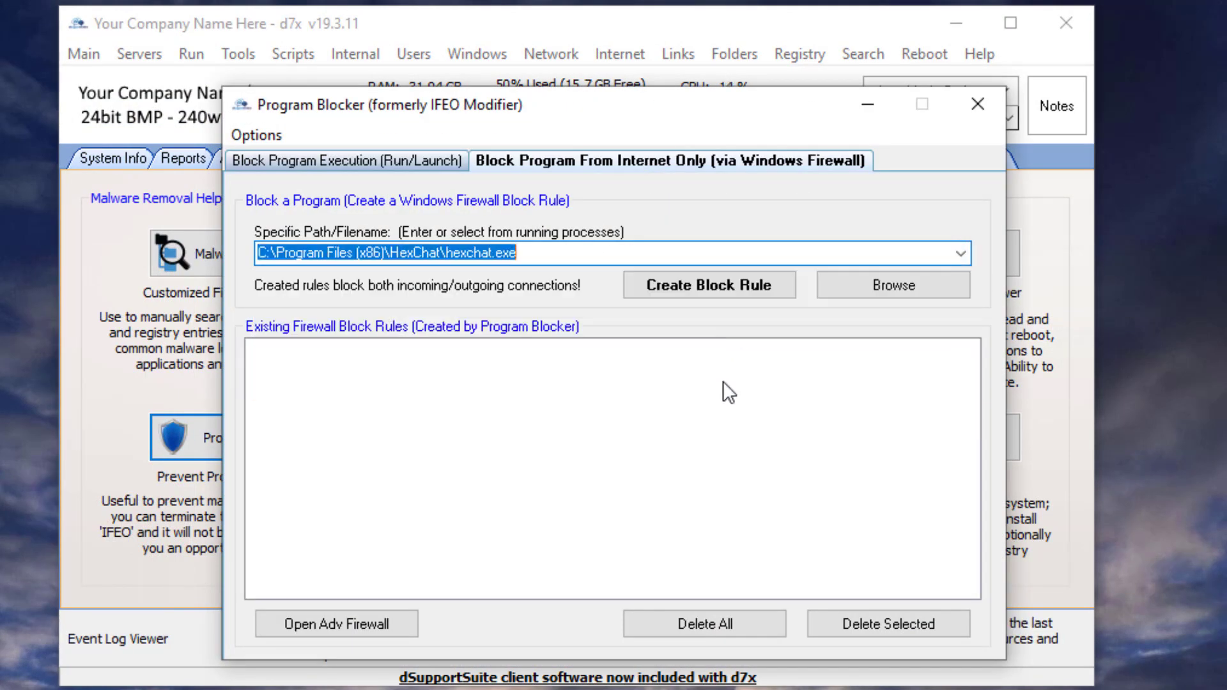
pyautogui.click(745, 278)
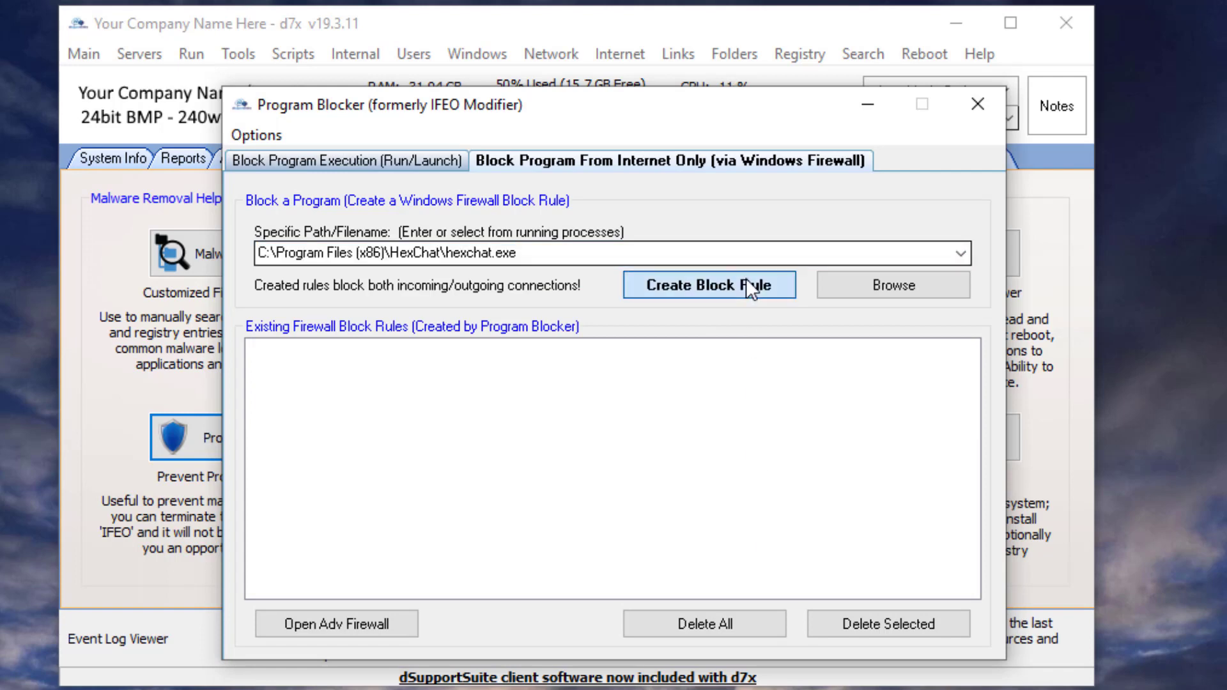
# Open the advanced Windows firewall console and inspect the inbound rule d7xProgramBlocker_hexchat_IN and the first outbound rule.
pyautogui.click(369, 627)
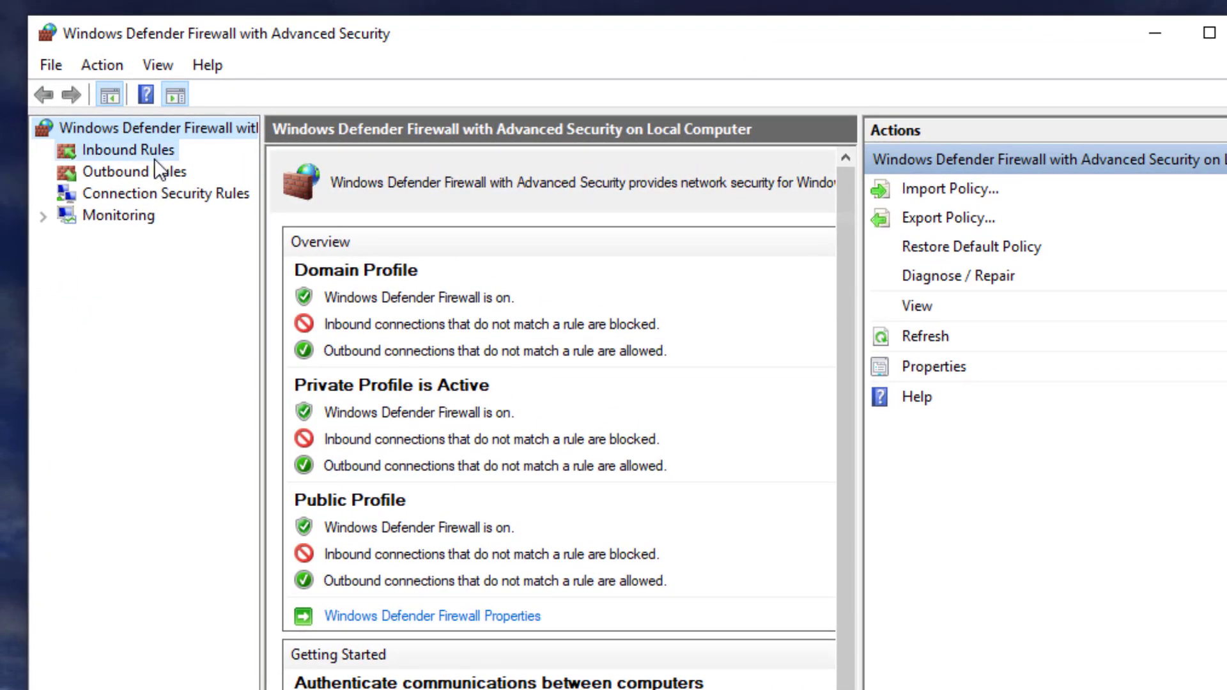
pyautogui.click(156, 157)
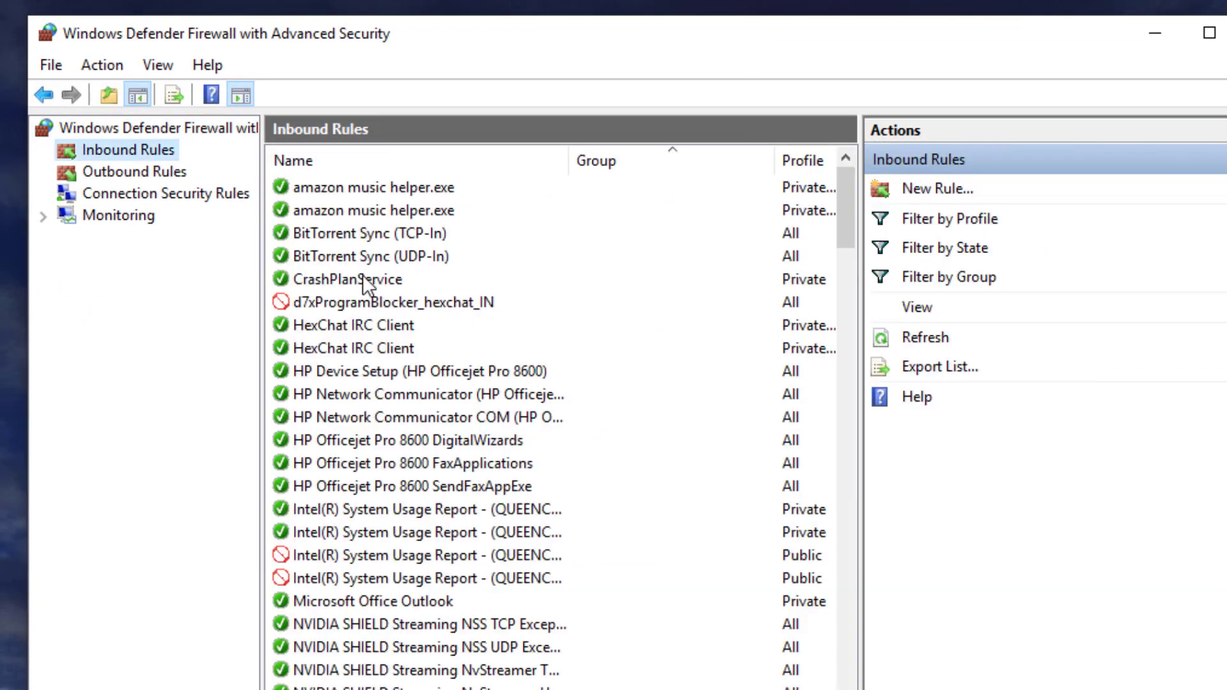
pyautogui.click(361, 304)
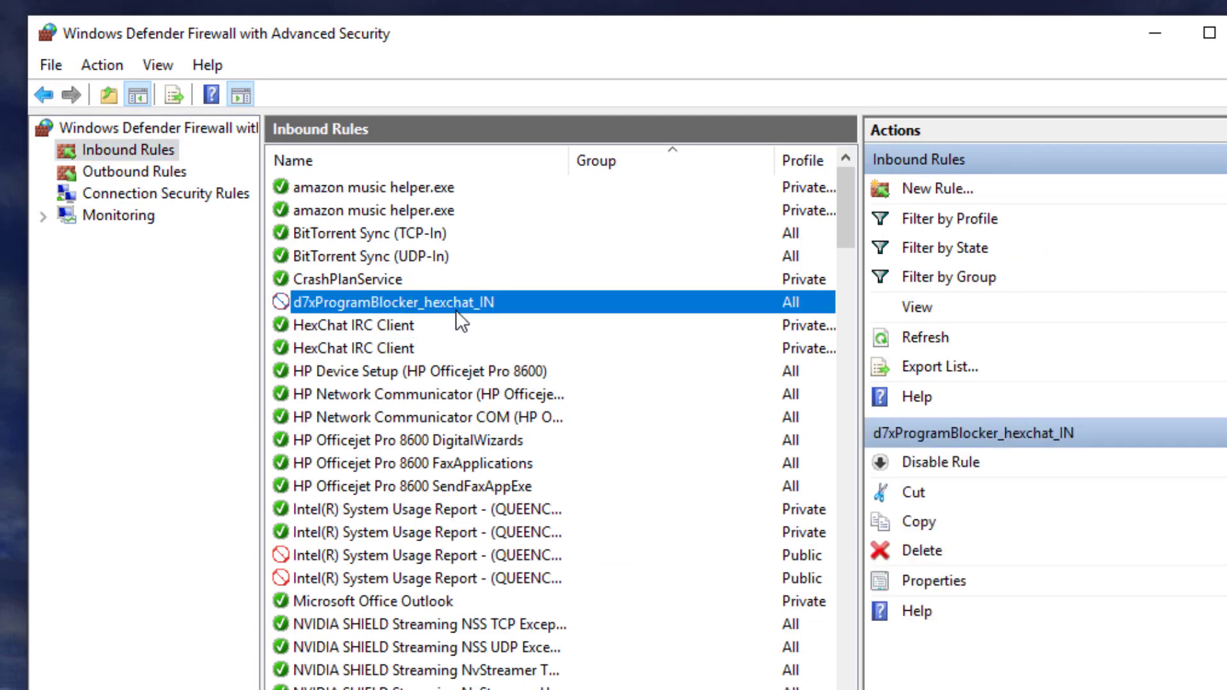
pyautogui.click(136, 170)
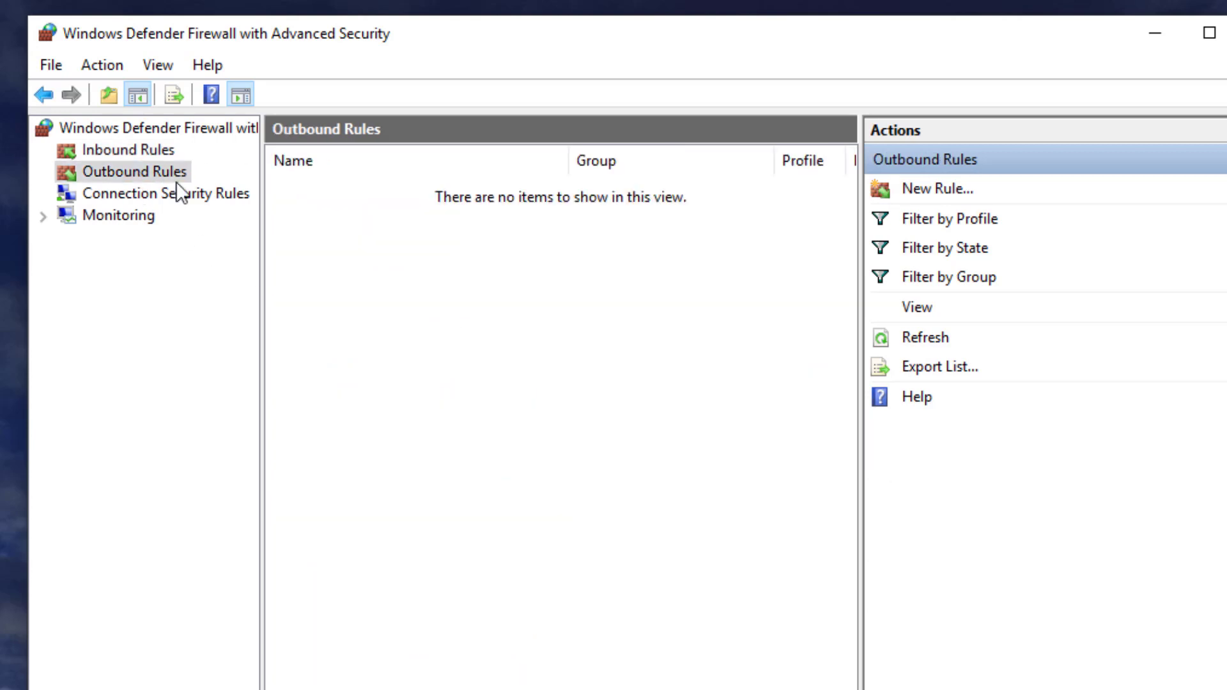
pyautogui.click(392, 188)
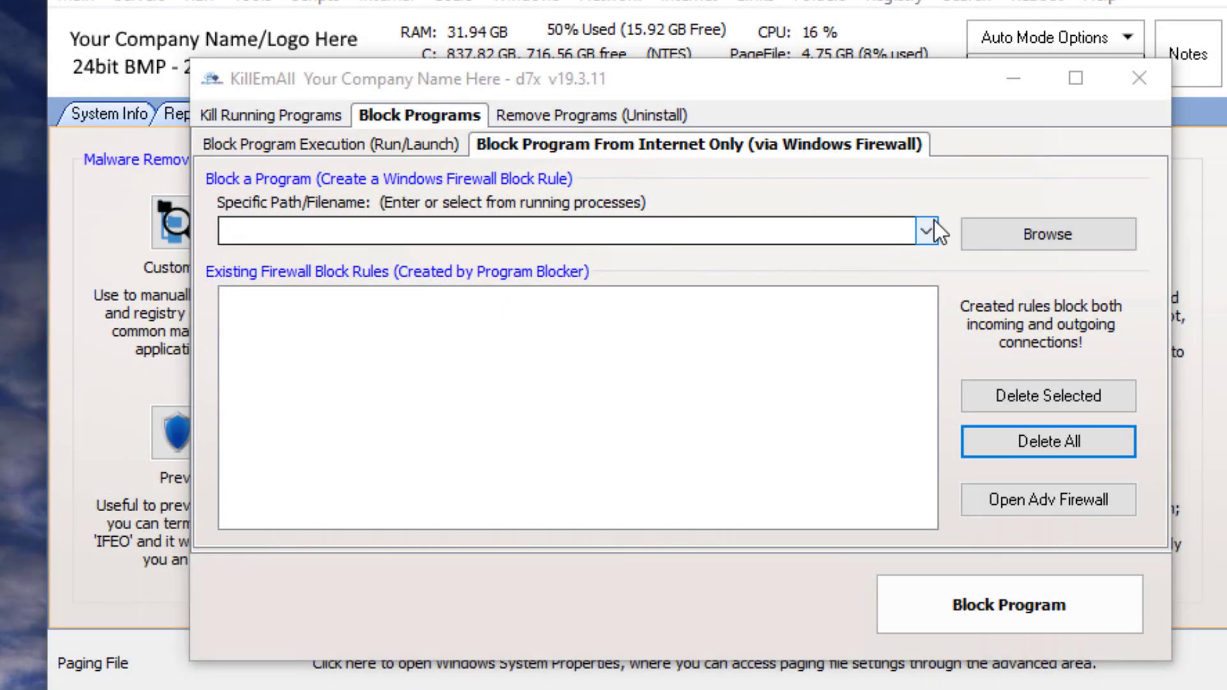
# Close KillEmAll and return to the d7x Tools overview.
pyautogui.click(1148, 75)
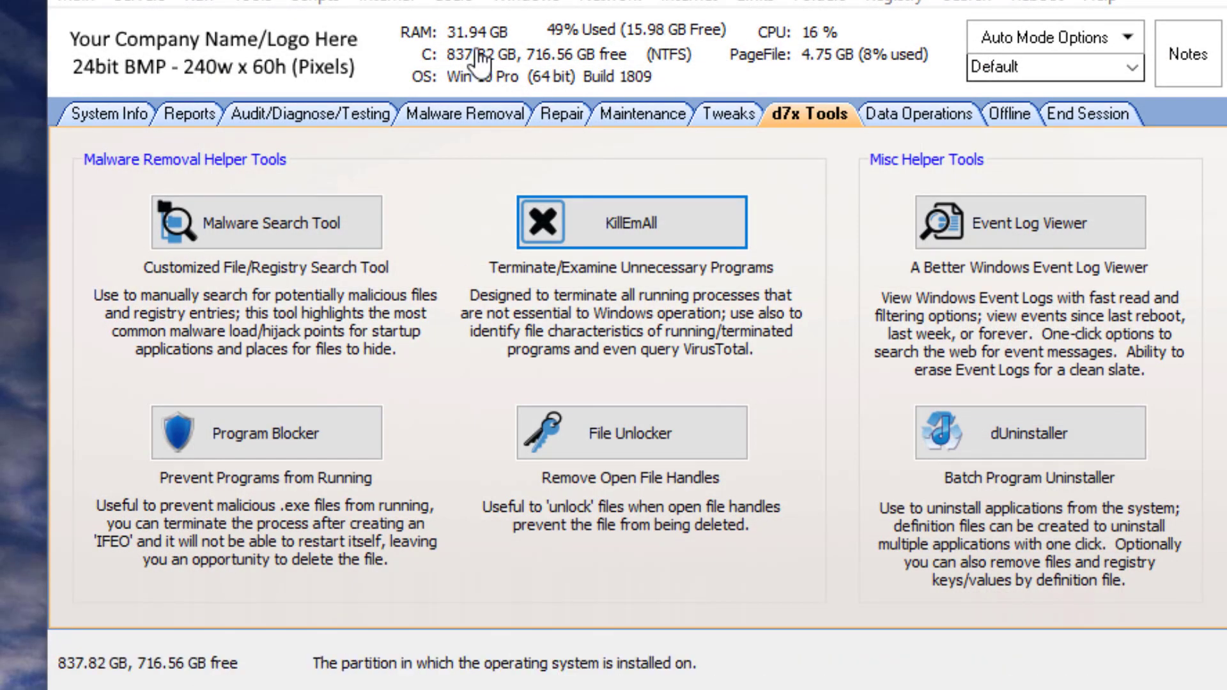